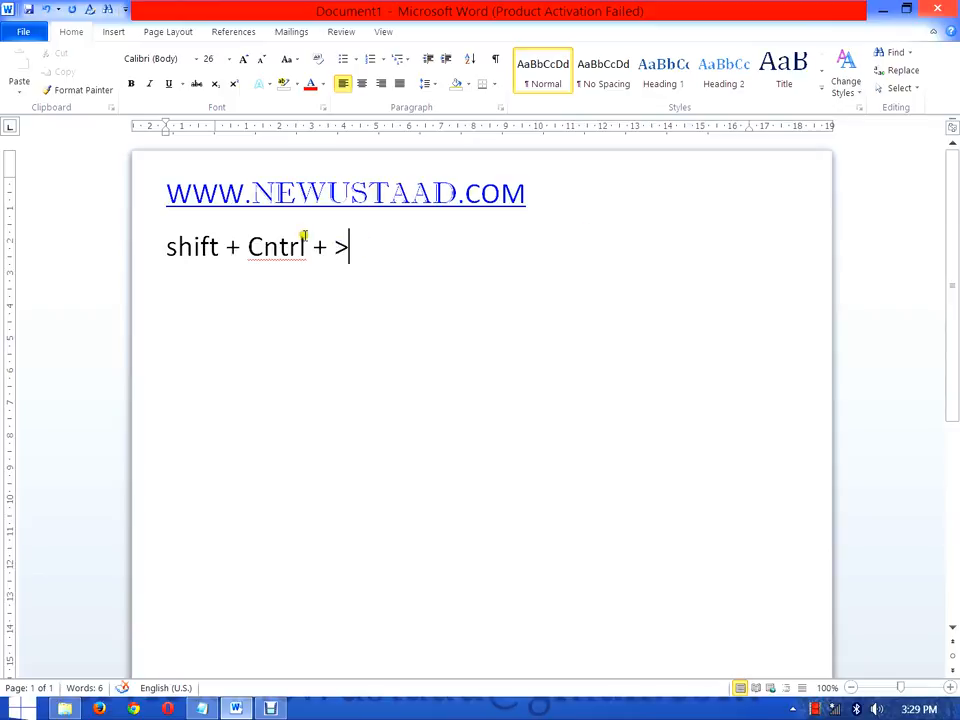
Step: Correct "Cntrl" to "Ctrl" in the shortcut note below the web address
{"action": "key", "text": "BackSpace"}
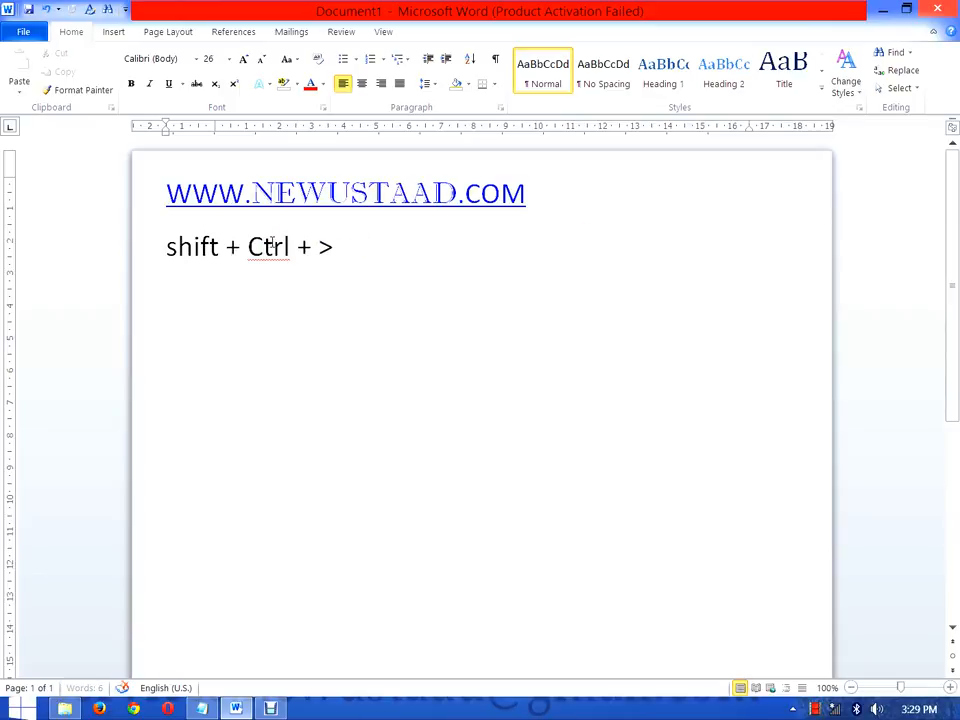
{"action": "key", "text": "ctrl+a"}
{"action": "left_click_drag", "start_coordinate": [190, 220], "coordinate": [171, 239]}
{"action": "left_click_drag", "start_coordinate": [540, 193], "coordinate": [137, 171]}
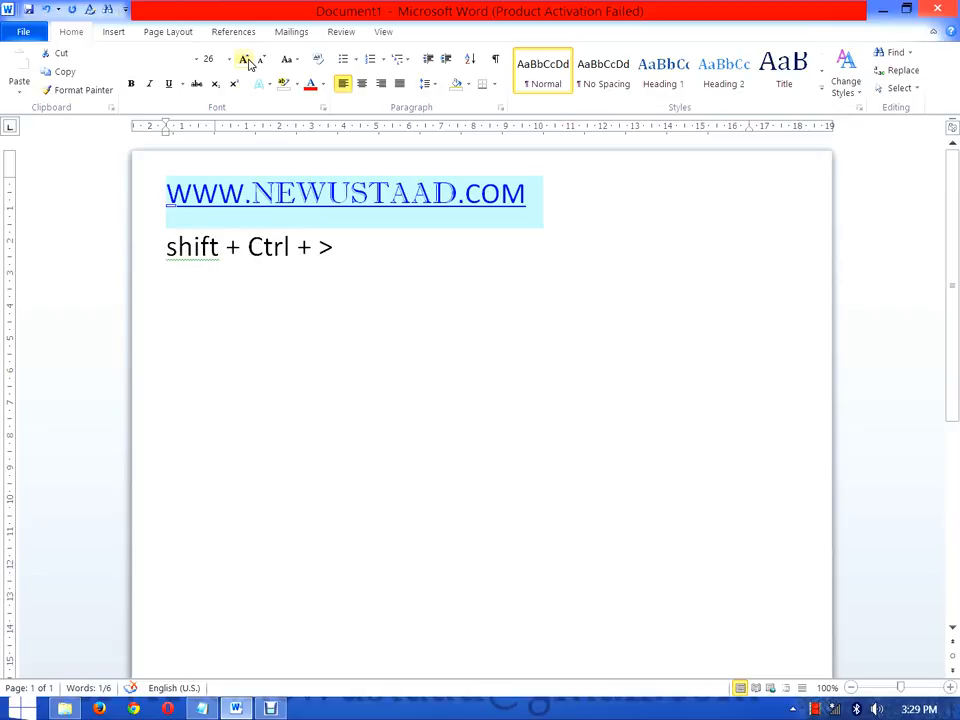
{"action": "key", "text": "ctrl+shift+period"}
{"action": "key", "text": "ctrl+shift+period"}
{"action": "key", "text": "ctrl+shift+period"}
{"action": "key", "text": "ctrl+shift+comma"}
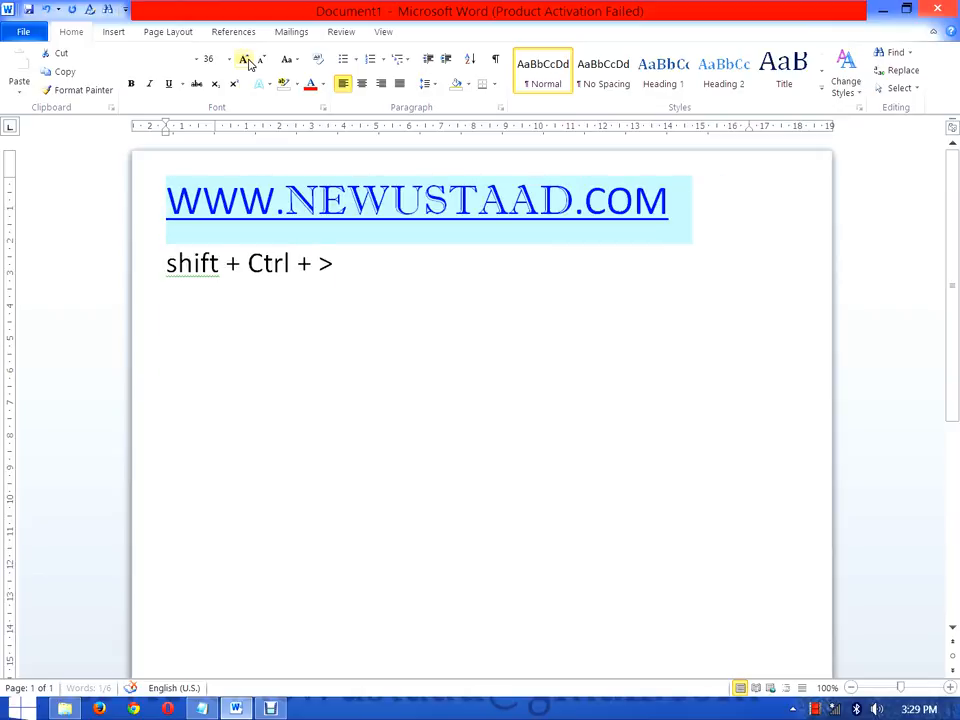
{"action": "key", "text": "ctrl+shift+comma"}
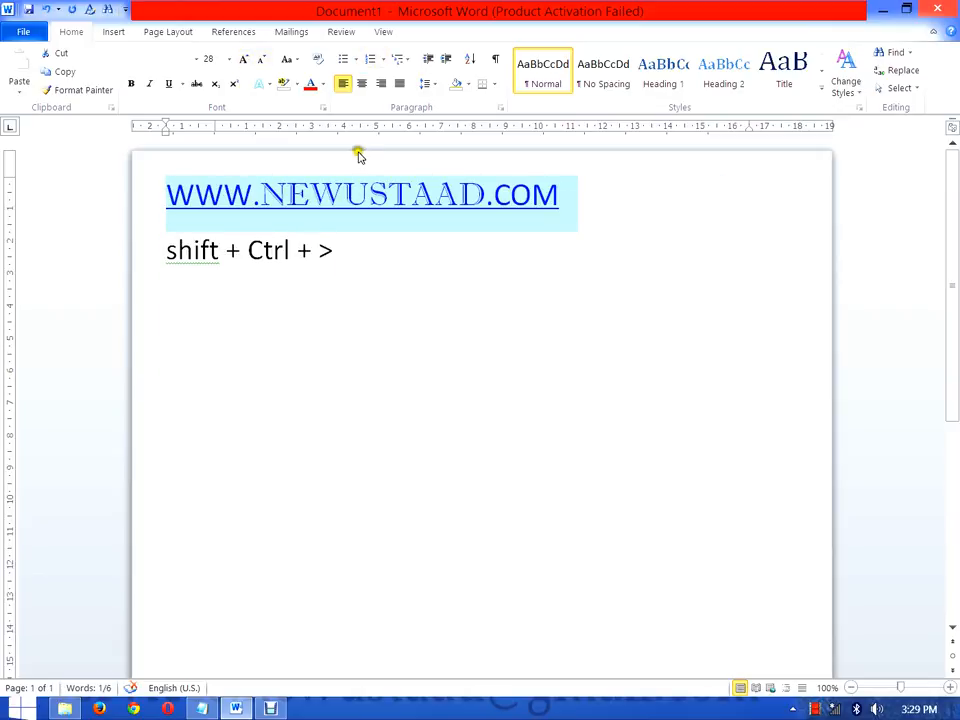
Step: Add a line reading "shift + Ctrl + <" below the "shift + Ctrl + >" line, reusing its copied text
{"action": "left_click", "coordinate": [352, 243]}
{"action": "type", "text": "<"}
{"action": "left_click_drag", "start_coordinate": [353, 251], "coordinate": [180, 251]}
{"action": "key", "text": "ctrl+c"}
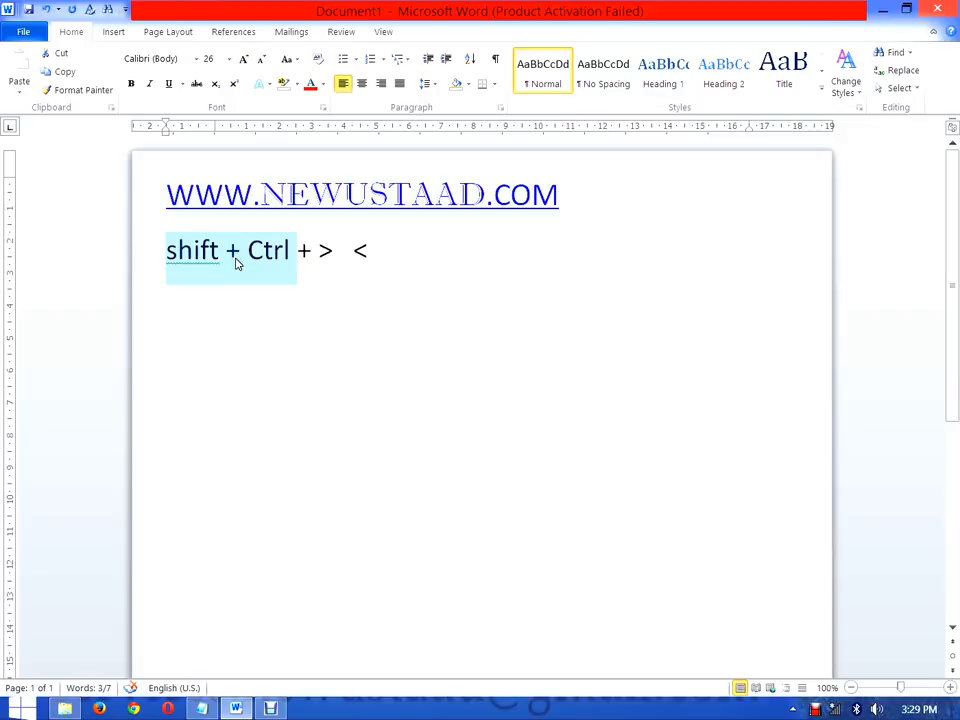
{"action": "left_click", "coordinate": [351, 249]}
{"action": "key", "text": "Return"}
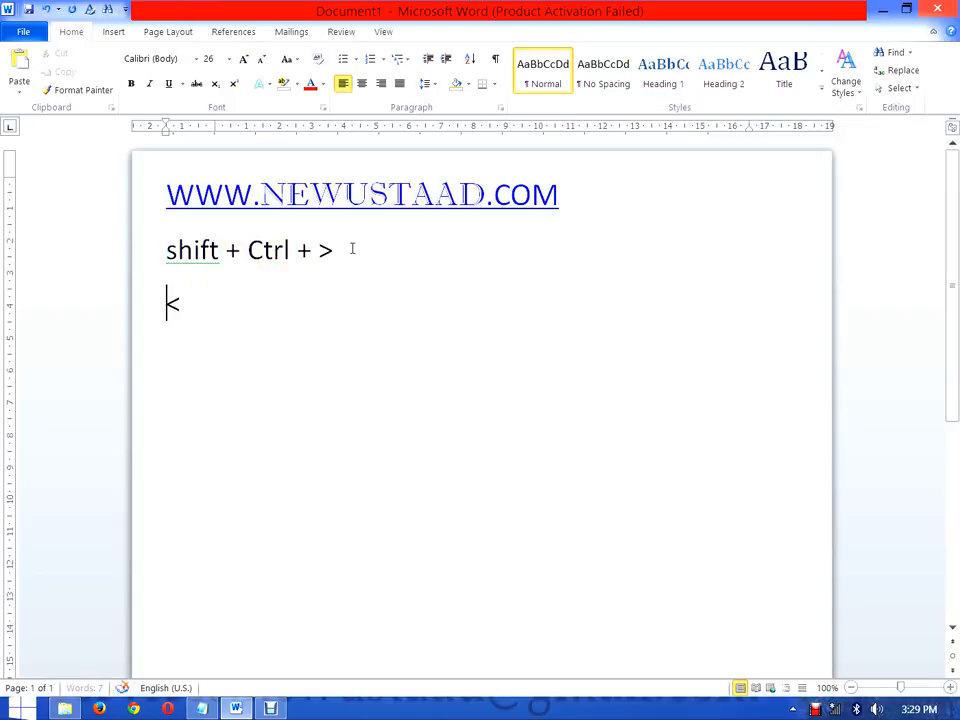
{"action": "key", "text": "ctrl+v"}
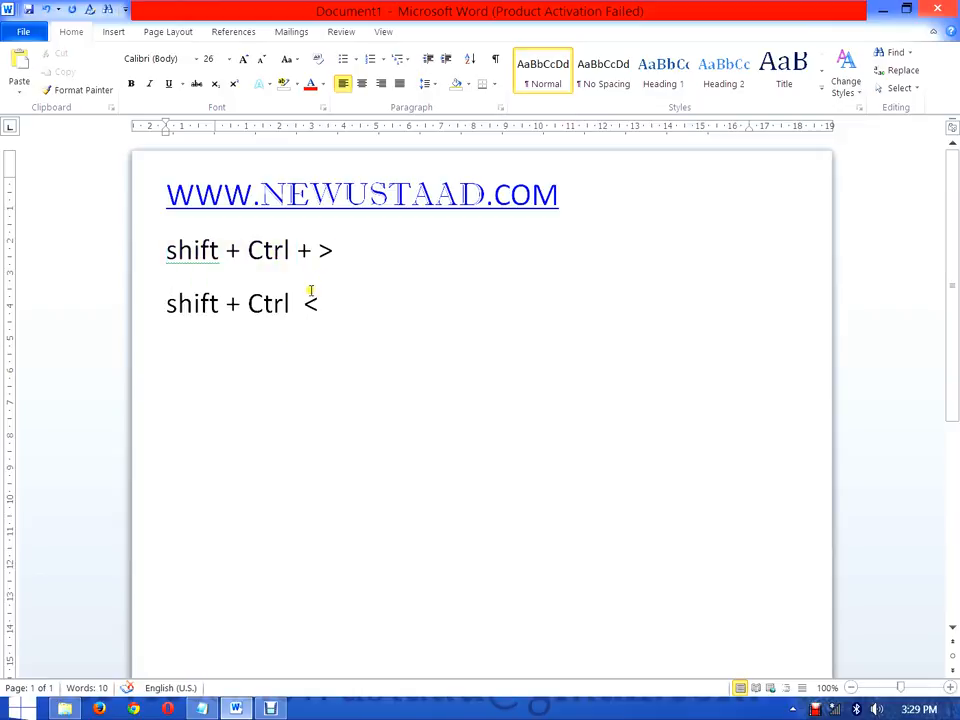
{"action": "type", "text": "+"}
Step: Enlarge the web address in increments to font size 80, and shrink it in increments to size 22
{"action": "left_click_drag", "start_coordinate": [585, 200], "coordinate": [173, 188]}
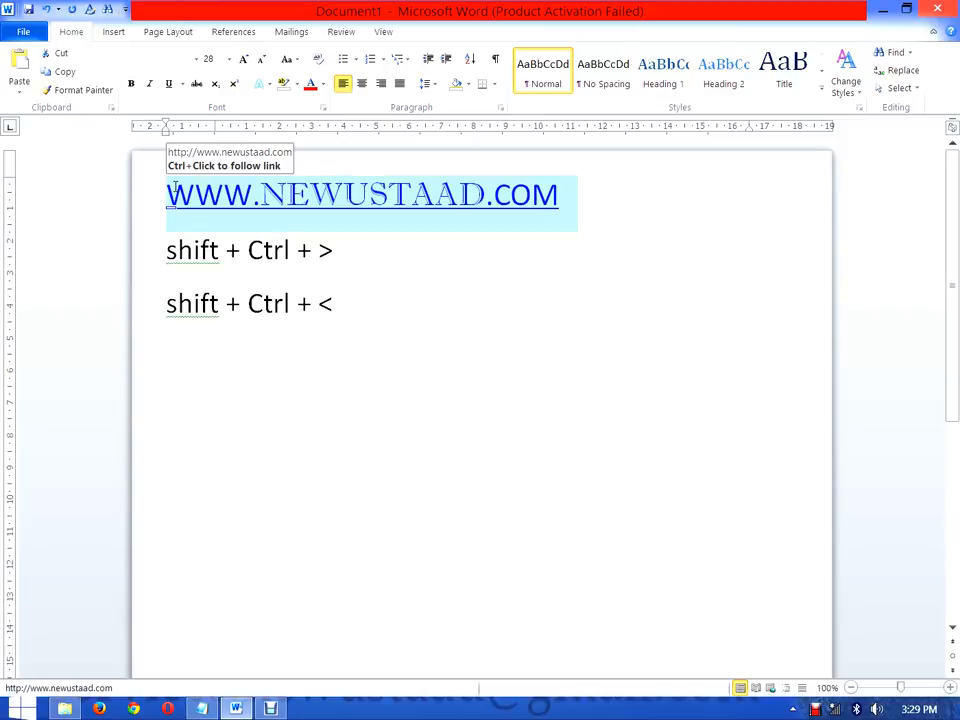
{"action": "key", "text": "ctrl+shift+period"}
{"action": "key", "text": "ctrl+shift+period"}
{"action": "key", "text": "ctrl+shift+period"}
{"action": "key", "text": "ctrl+shift+period"}
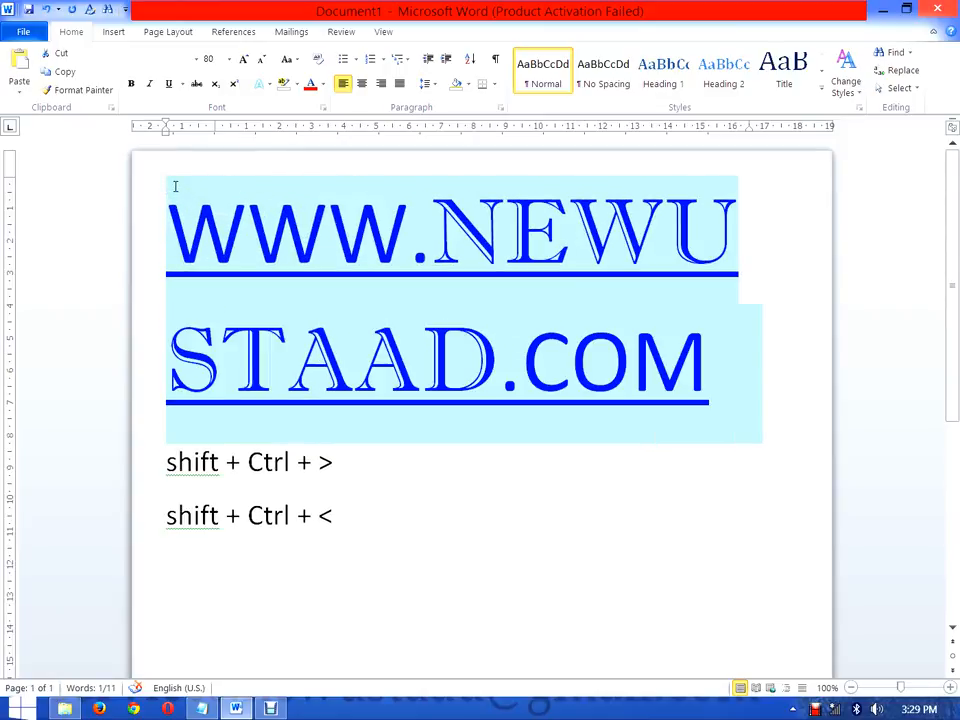
{"action": "key", "text": "ctrl+shift+comma"}
{"action": "key", "text": "ctrl+shift+comma"}
{"action": "key", "text": "ctrl+shift+comma"}
{"action": "key", "text": "ctrl+shift+comma"}
{"action": "key", "text": "ctrl+shift+comma"}
{"action": "key", "text": "ctrl+shift+comma"}
{"action": "key", "text": "ctrl+shift+comma"}
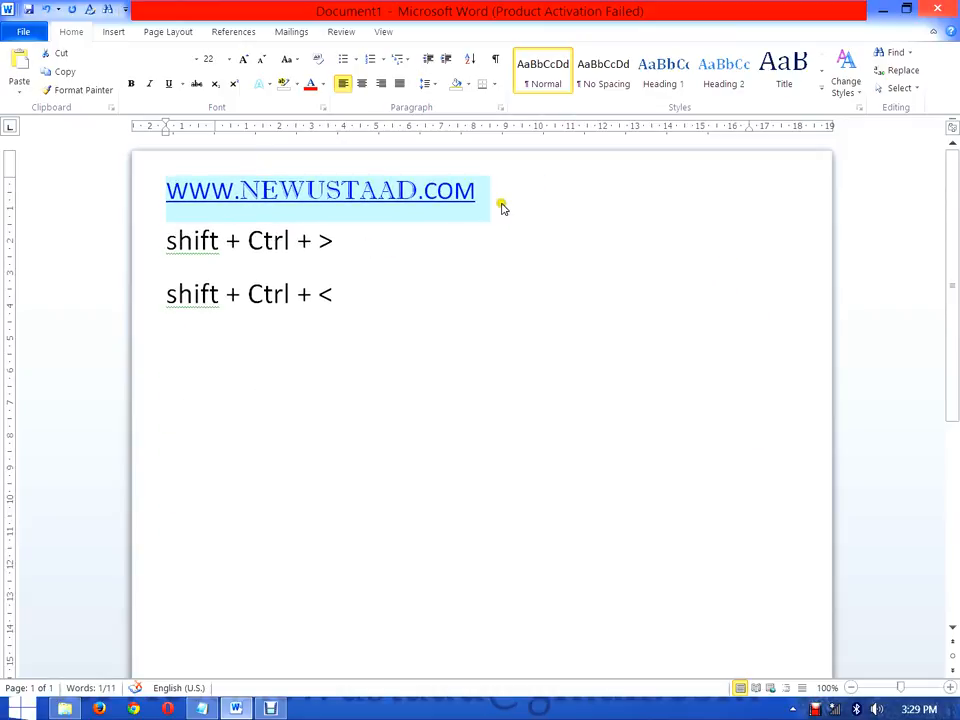
{"action": "left_click", "coordinate": [502, 206]}
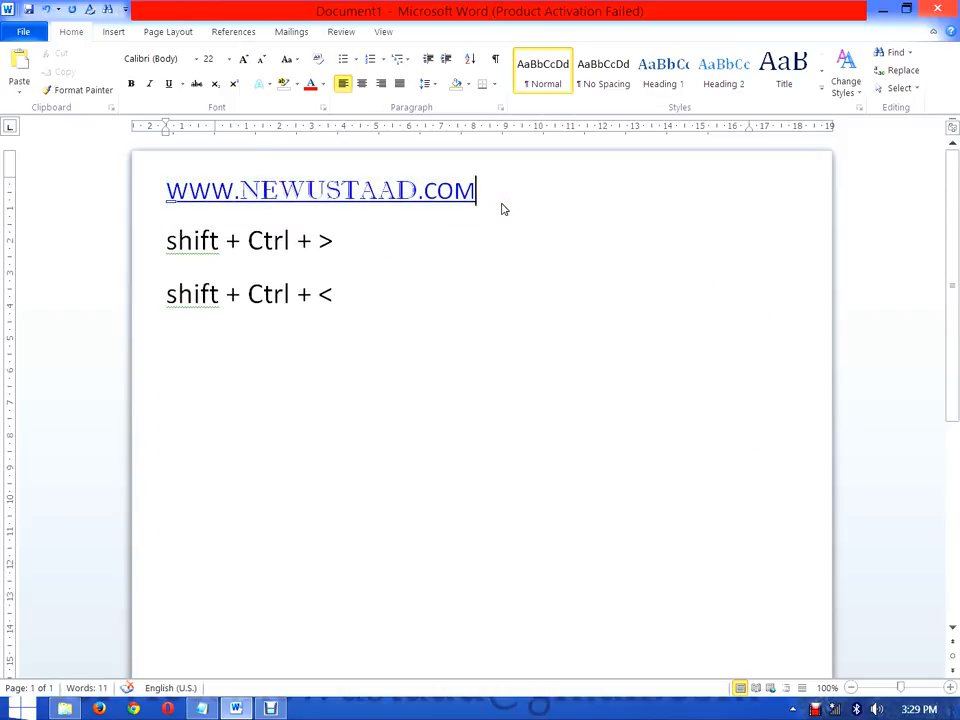
{"action": "left_click_drag", "start_coordinate": [476, 191], "coordinate": [171, 189]}
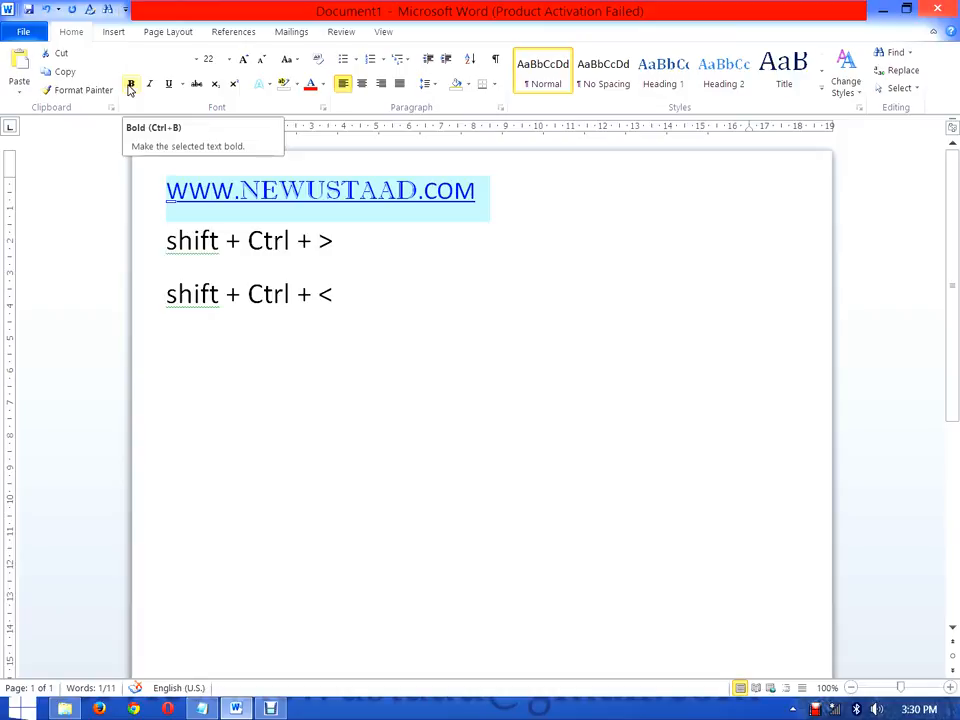
{"action": "left_click", "coordinate": [130, 86]}
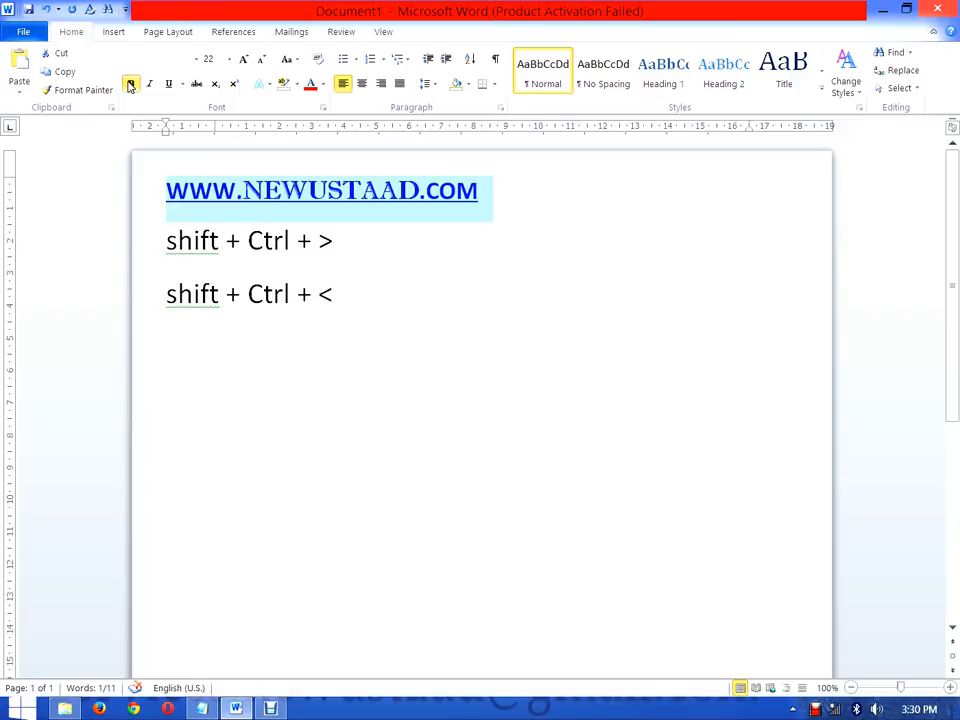
{"action": "left_click", "coordinate": [130, 84]}
{"action": "left_click", "coordinate": [130, 84]}
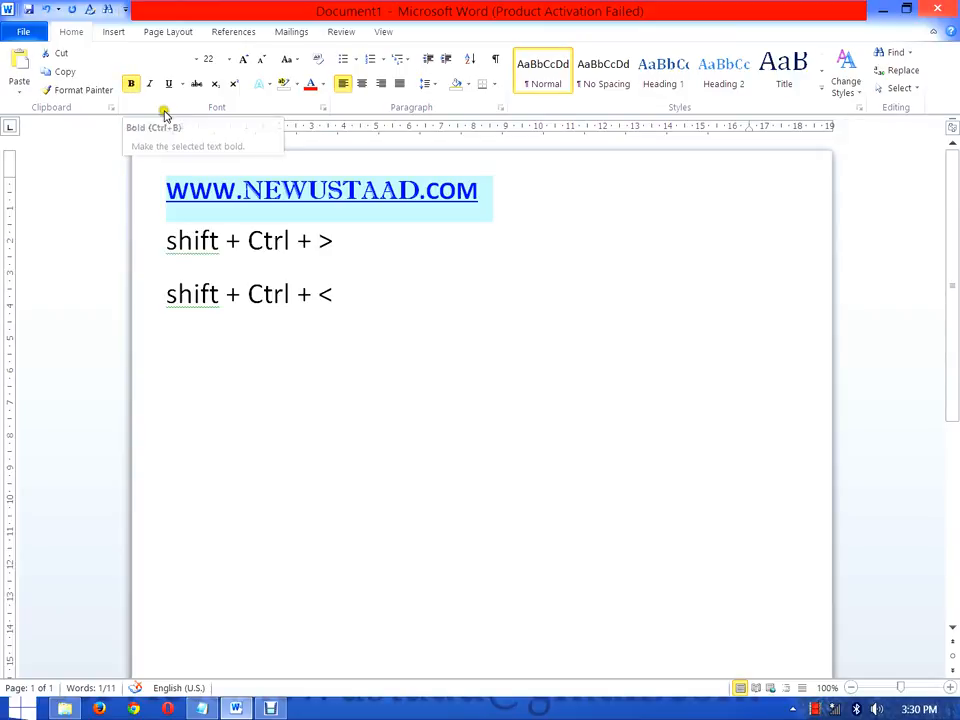
{"action": "key", "text": "ctrl+b"}
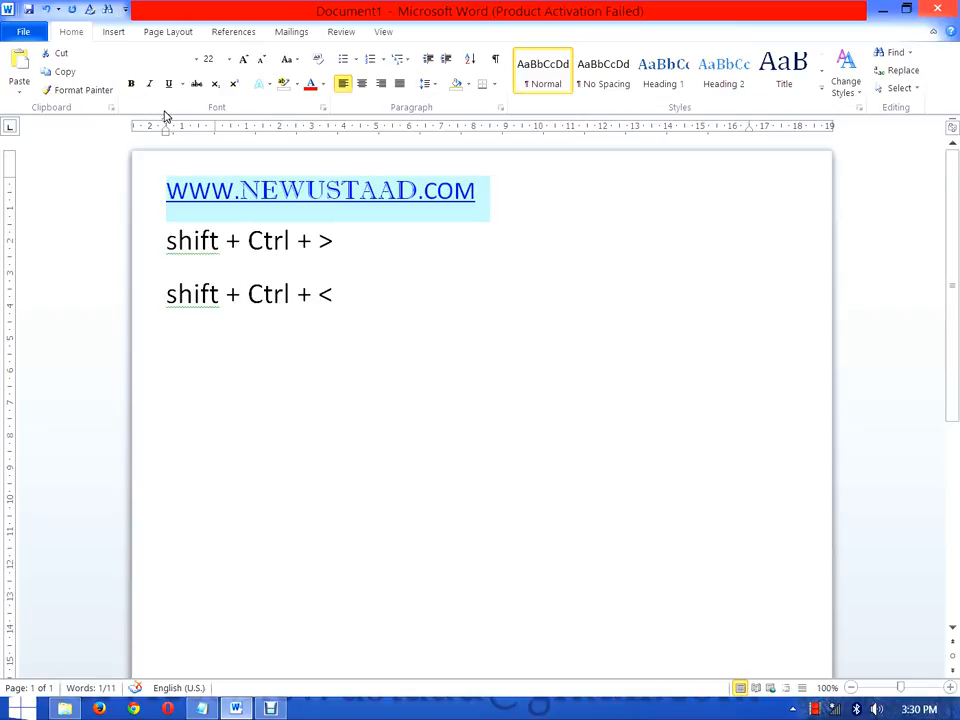
{"action": "key", "text": "ctrl+b"}
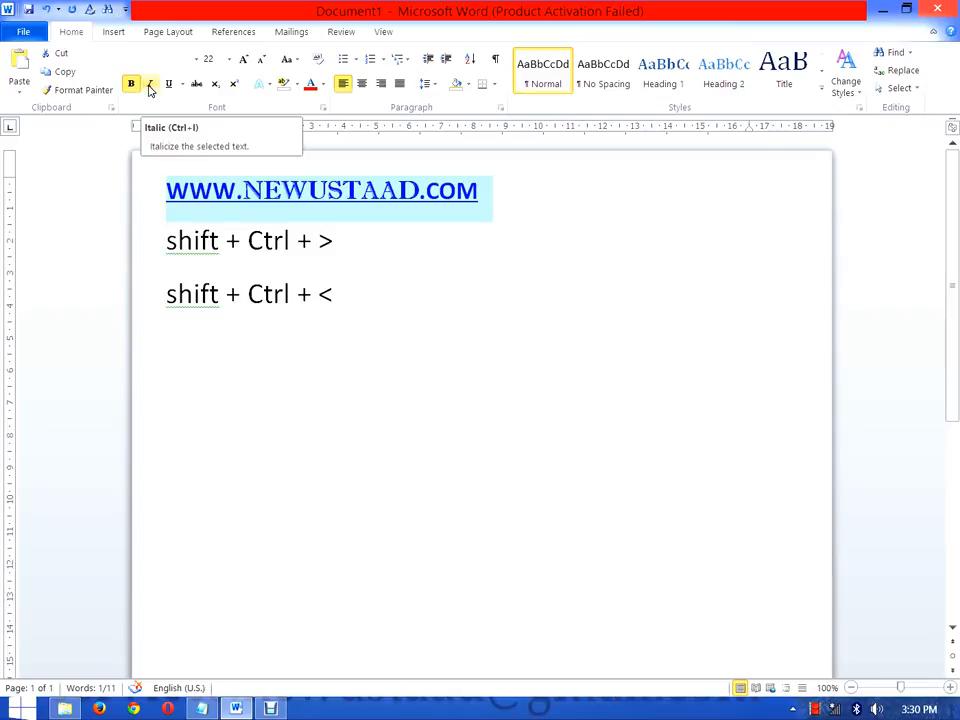
Step: Italicize the web address, switching italic off and on several times and leaving it on
{"action": "left_click", "coordinate": [150, 84]}
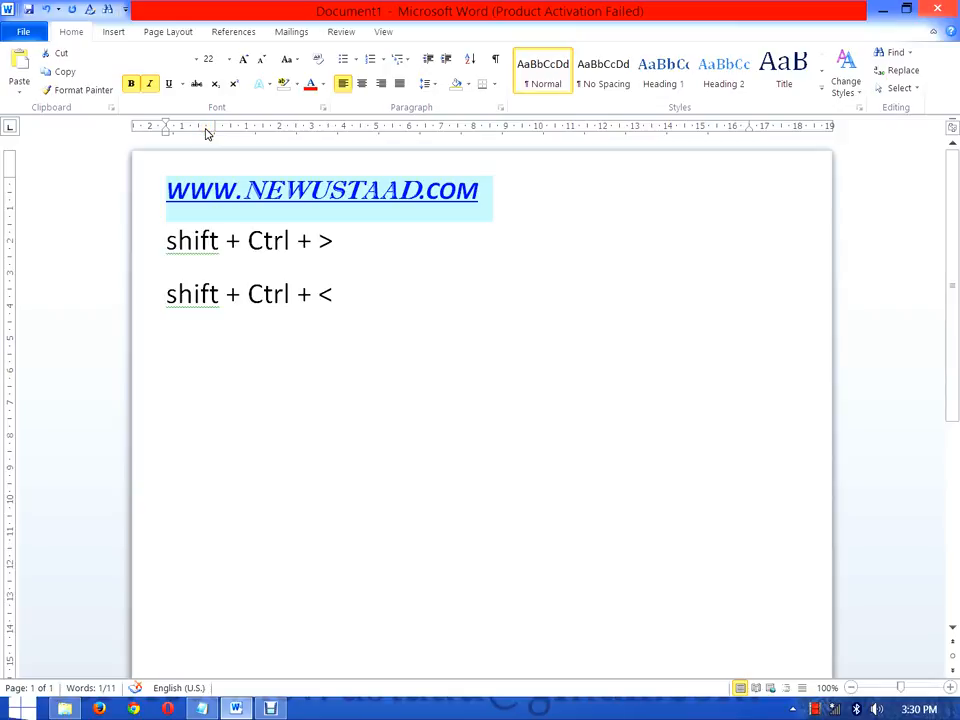
{"action": "key", "text": "ctrl+i"}
{"action": "key", "text": "ctrl+i"}
{"action": "key", "text": "ctrl+i"}
{"action": "key", "text": "ctrl+i"}
{"action": "key", "text": "ctrl+i"}
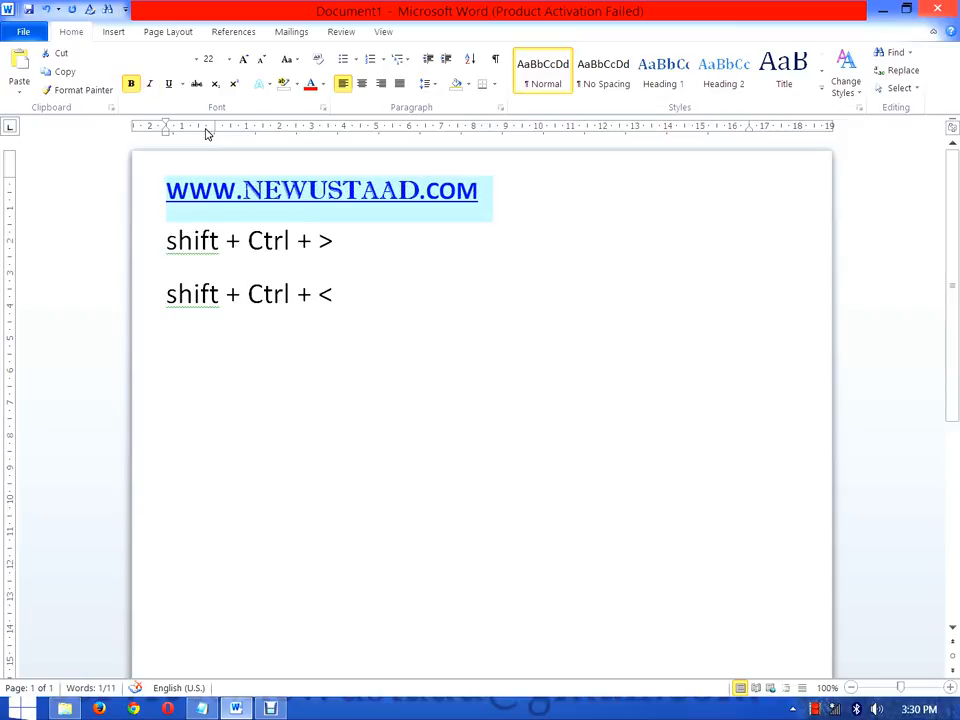
{"action": "key", "text": "ctrl+i"}
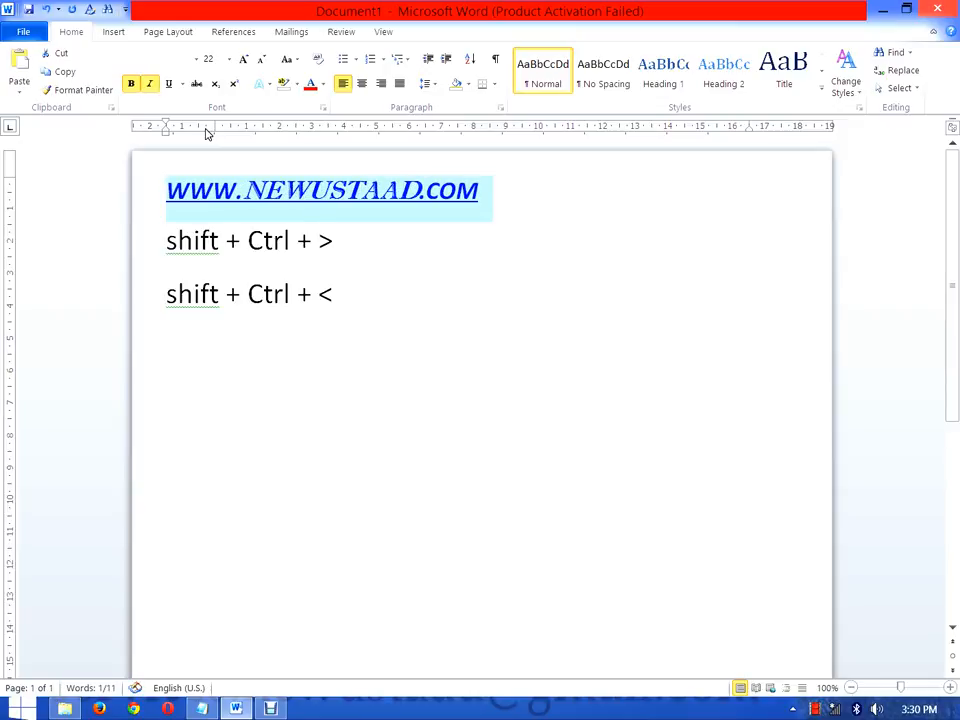
Step: Switch the underline of the web address off and on repeatedly, leaving the single underline on
{"action": "left_click", "coordinate": [168, 85]}
{"action": "left_click", "coordinate": [170, 88]}
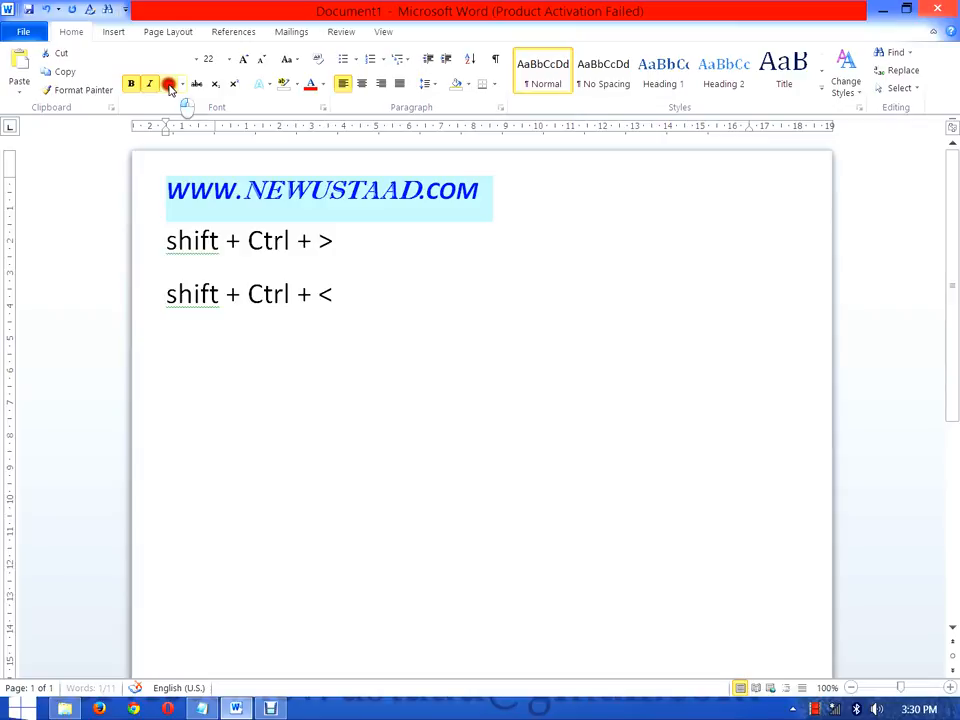
{"action": "left_click", "coordinate": [170, 88]}
{"action": "left_click", "coordinate": [170, 88]}
{"action": "left_click", "coordinate": [170, 88]}
{"action": "left_click", "coordinate": [170, 88]}
{"action": "left_click", "coordinate": [170, 88]}
{"action": "left_click", "coordinate": [170, 88]}
{"action": "left_click", "coordinate": [170, 88]}
{"action": "left_click", "coordinate": [170, 88]}
{"action": "left_click", "coordinate": [170, 88]}
{"action": "left_click", "coordinate": [170, 88]}
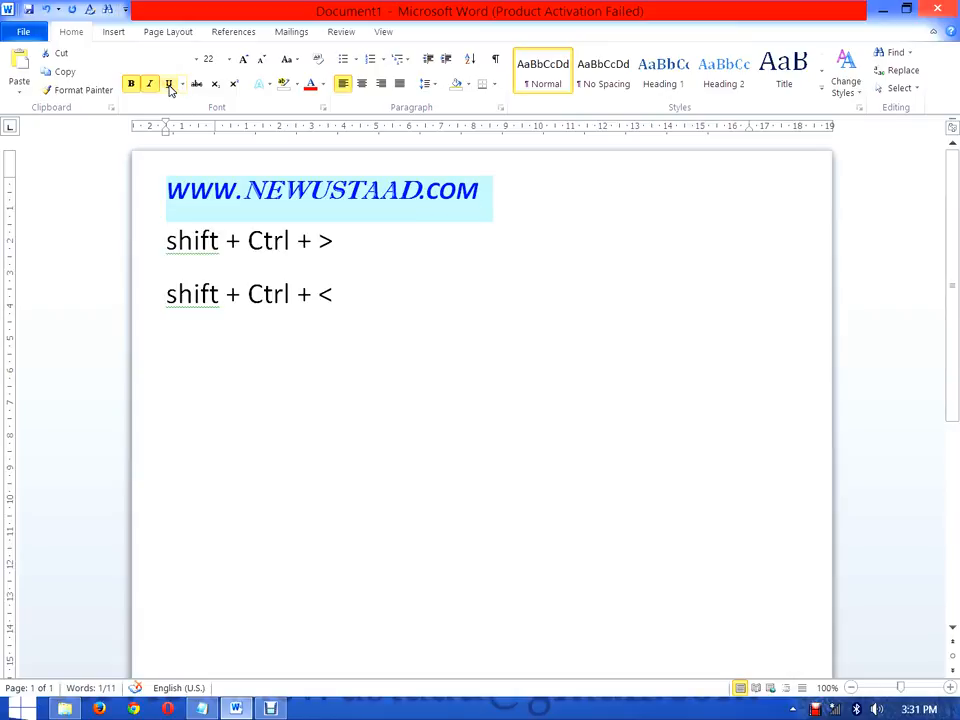
{"action": "left_click", "coordinate": [170, 88]}
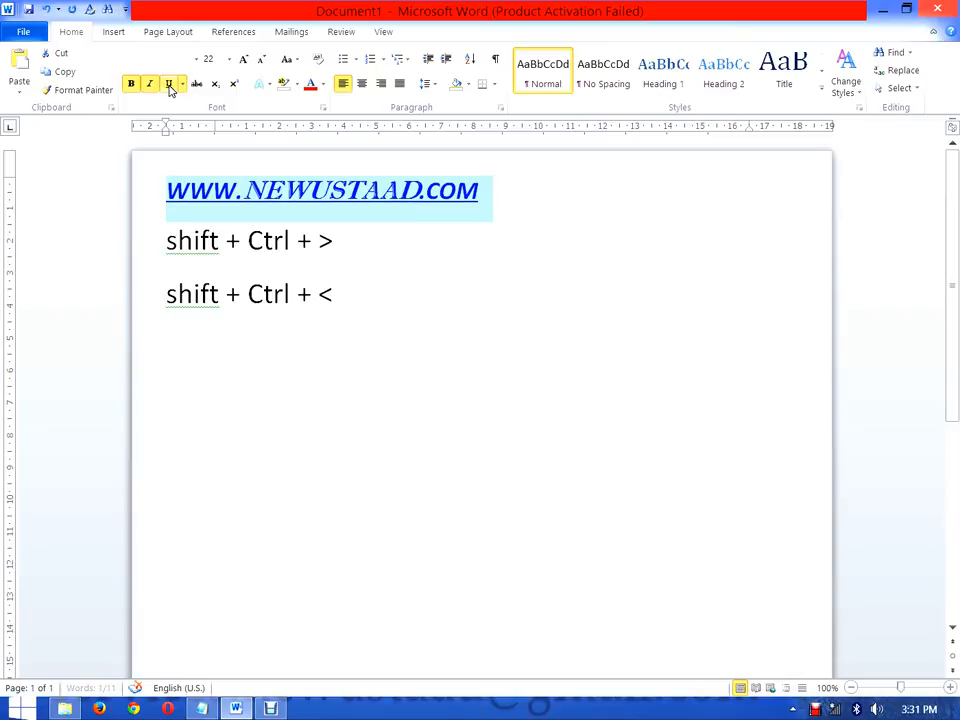
{"action": "left_click", "coordinate": [170, 88]}
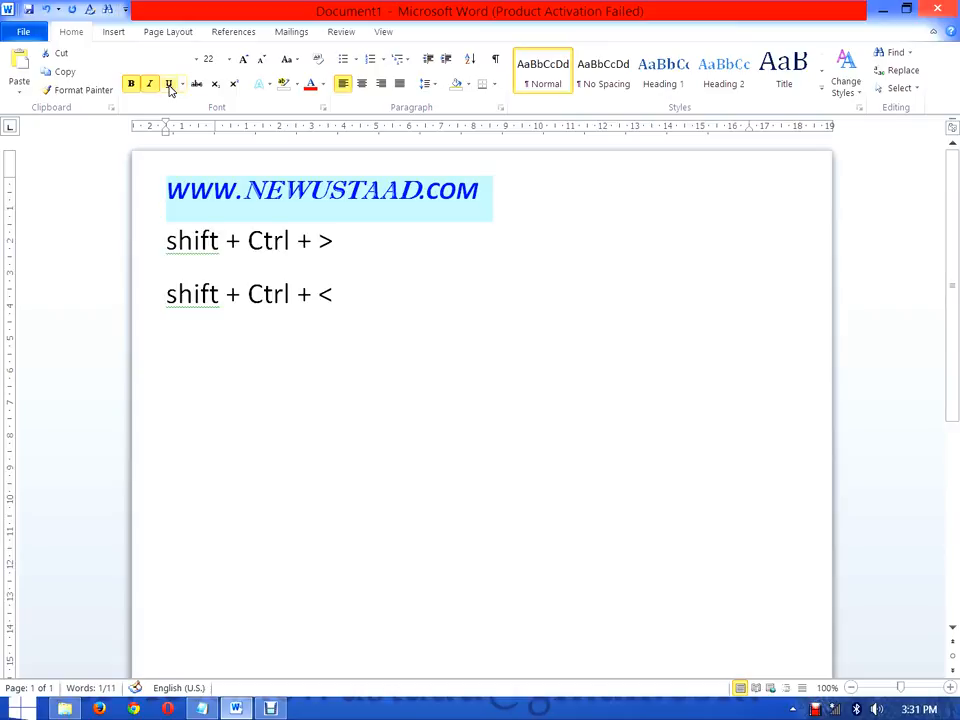
{"action": "left_click", "coordinate": [170, 88]}
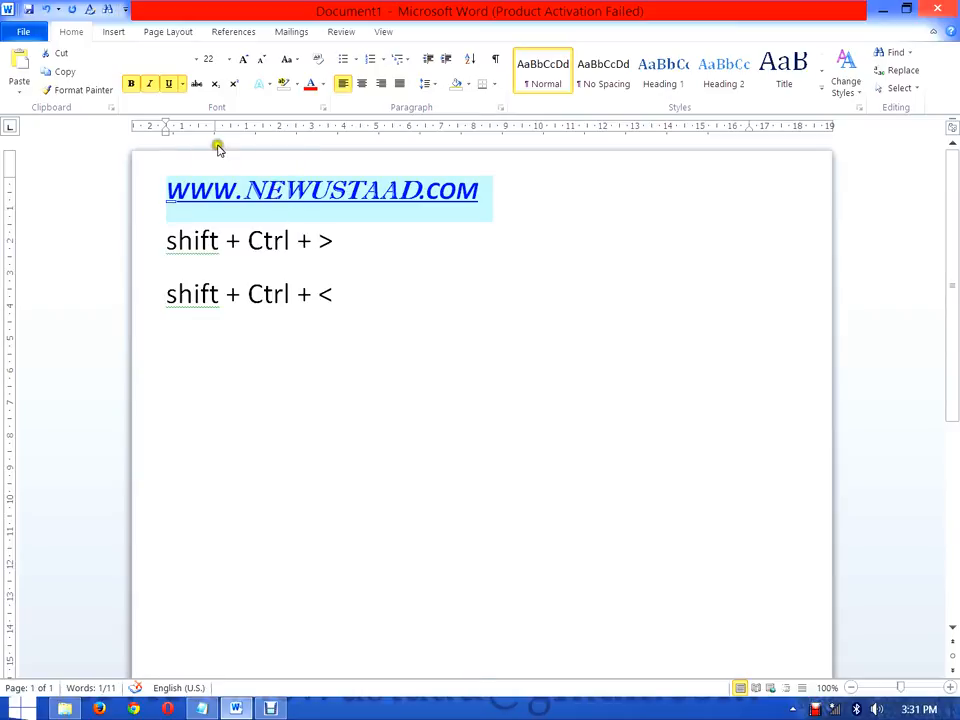
Step: Change the underline of the web address to a double line and colour it yellow
{"action": "left_click", "coordinate": [181, 86]}
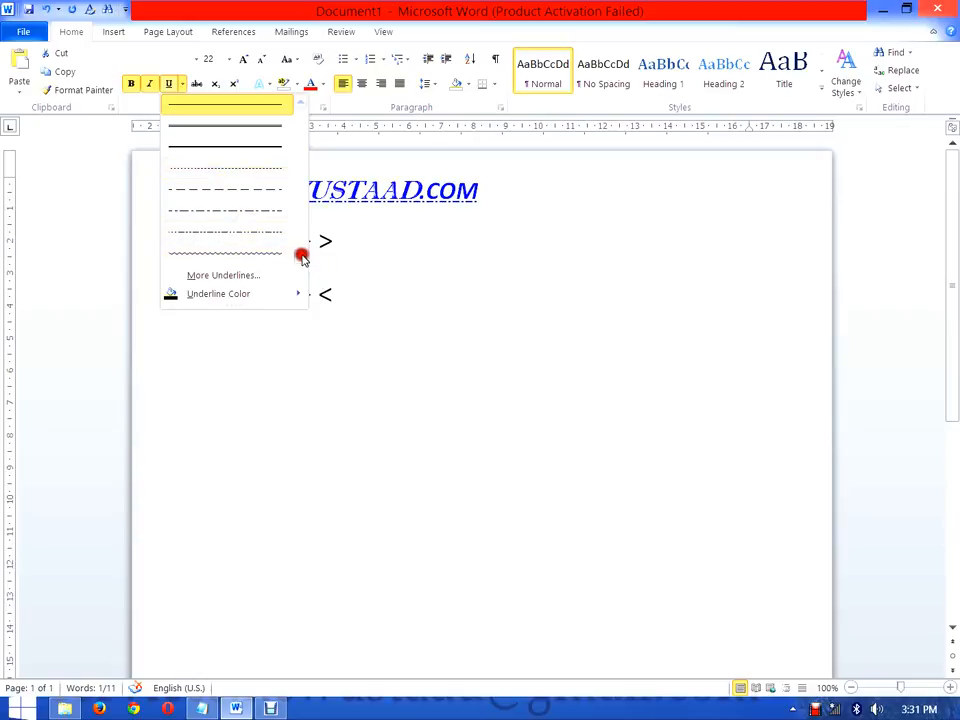
{"action": "left_click", "coordinate": [253, 126]}
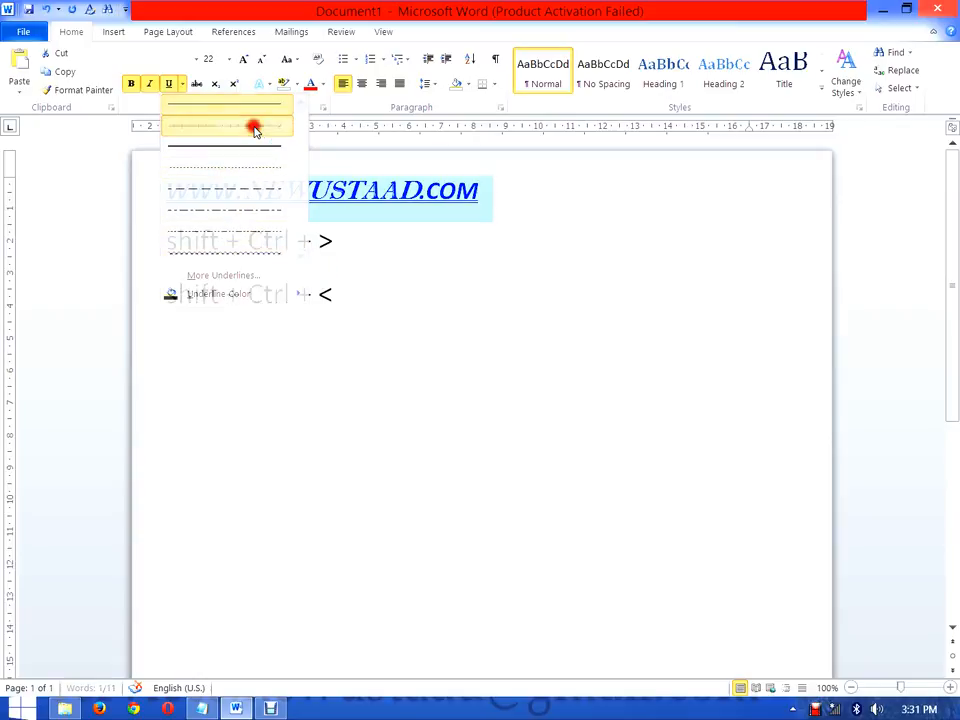
{"action": "left_click", "coordinate": [182, 84]}
{"action": "left_click", "coordinate": [184, 86]}
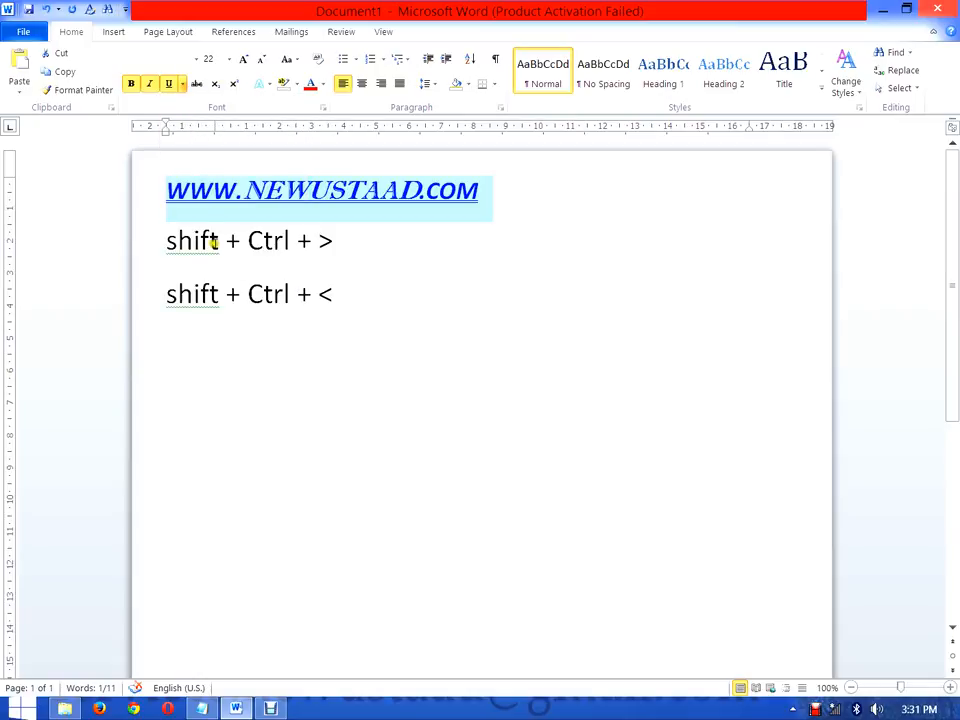
{"action": "left_click", "coordinate": [181, 85]}
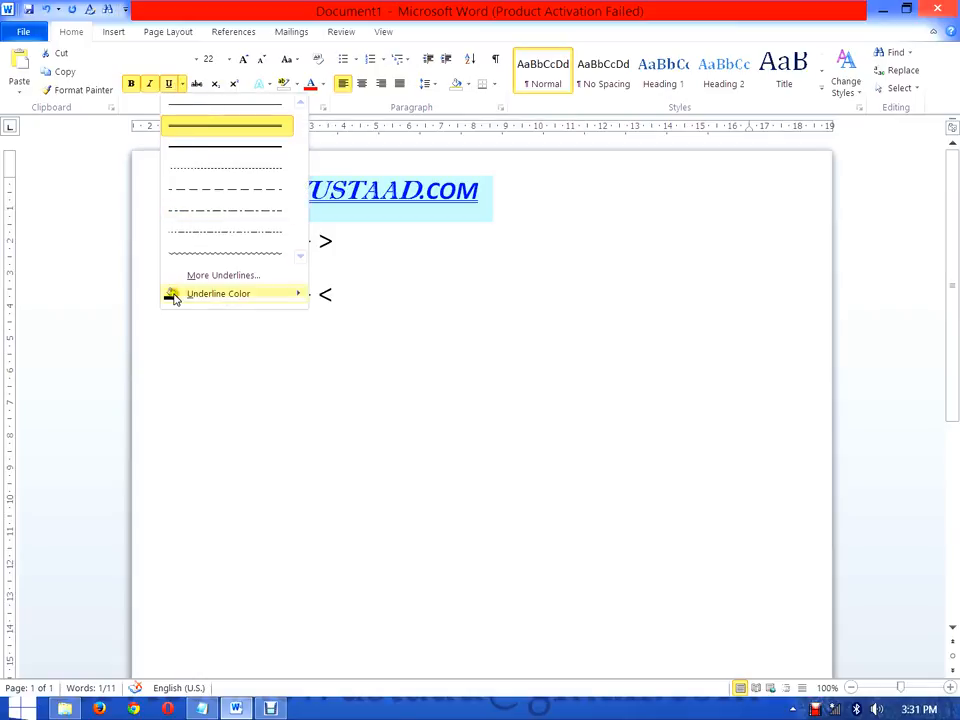
{"action": "mouse_move", "coordinate": [176, 295]}
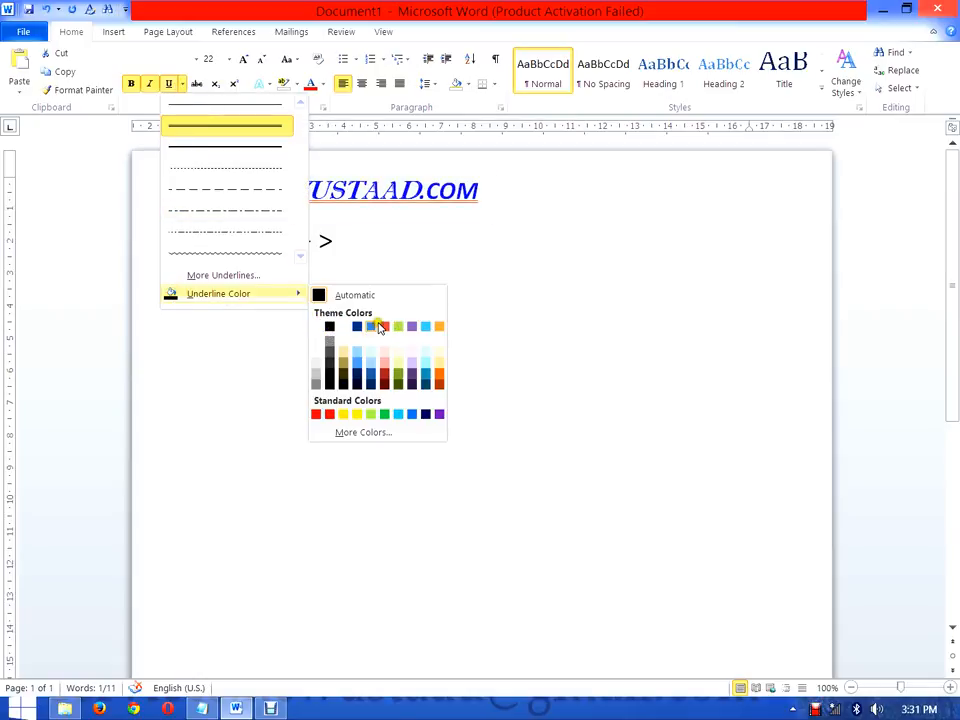
{"action": "left_click", "coordinate": [358, 414]}
{"action": "left_click", "coordinate": [508, 266]}
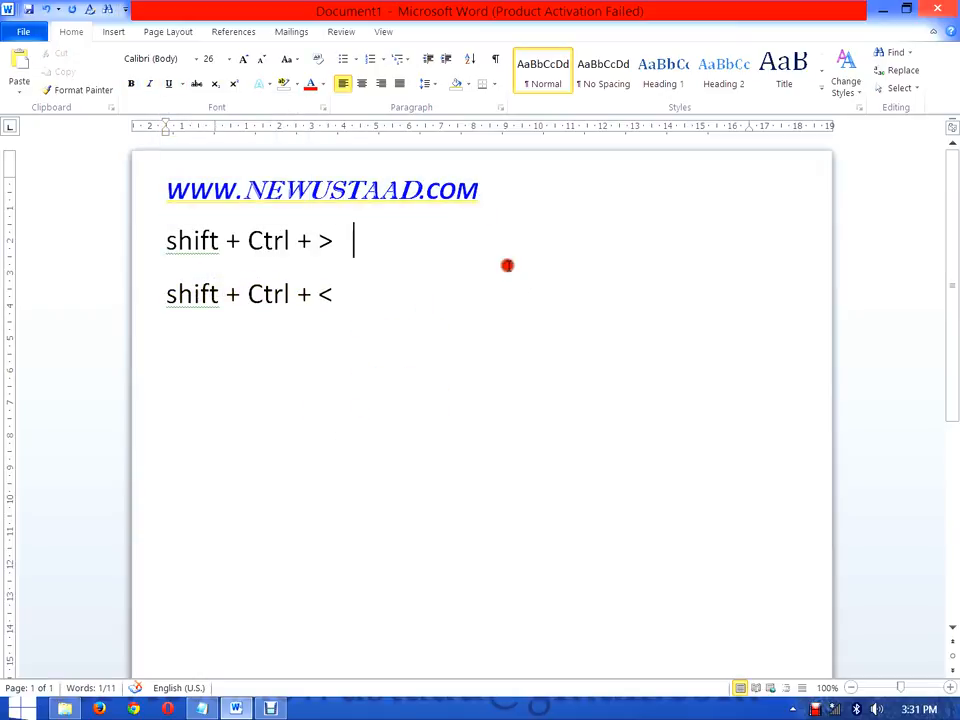
{"action": "left_click_drag", "start_coordinate": [482, 190], "coordinate": [170, 193]}
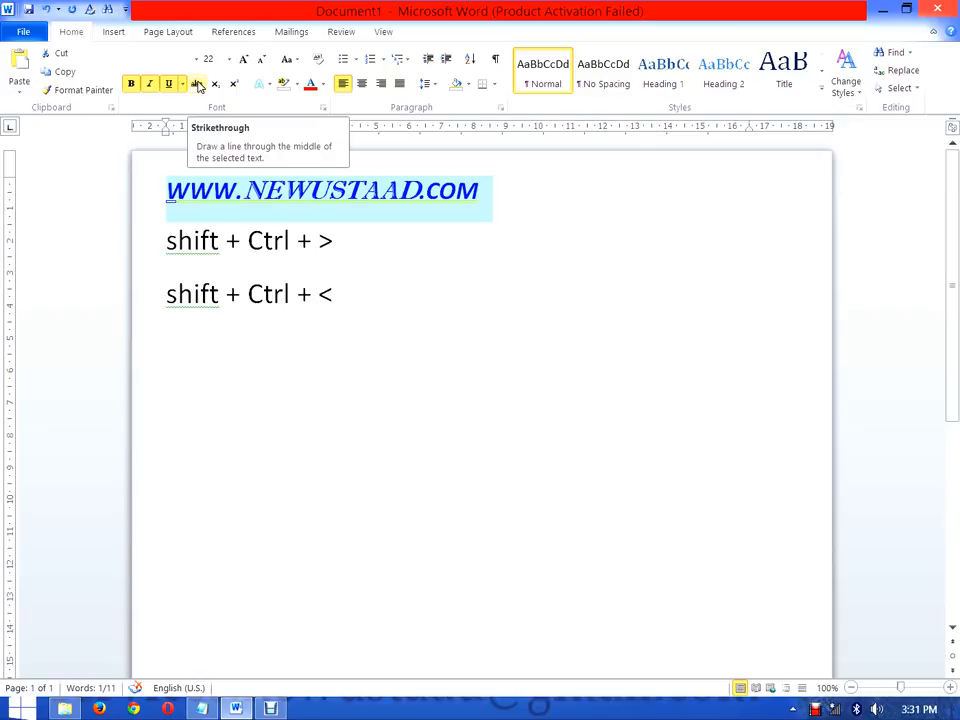
{"action": "left_click", "coordinate": [197, 85]}
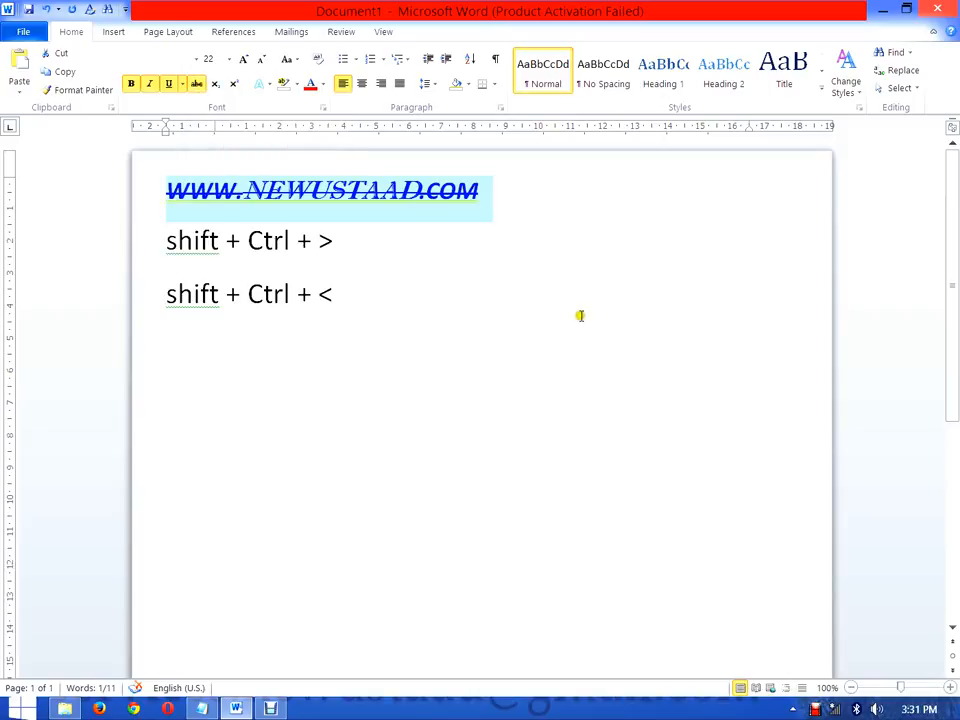
Step: Start a new line below the web address, enter x2 on it and delete that text again
{"action": "left_click", "coordinate": [520, 207]}
{"action": "key", "text": "Return"}
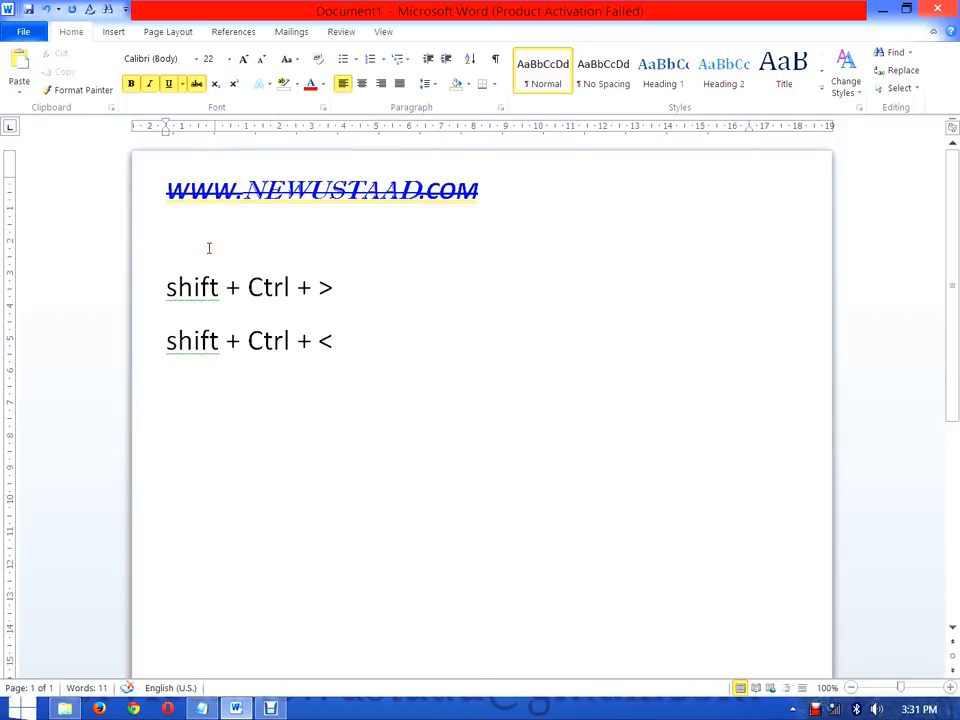
{"action": "type", "text": "x2"}
{"action": "left_click", "coordinate": [132, 84]}
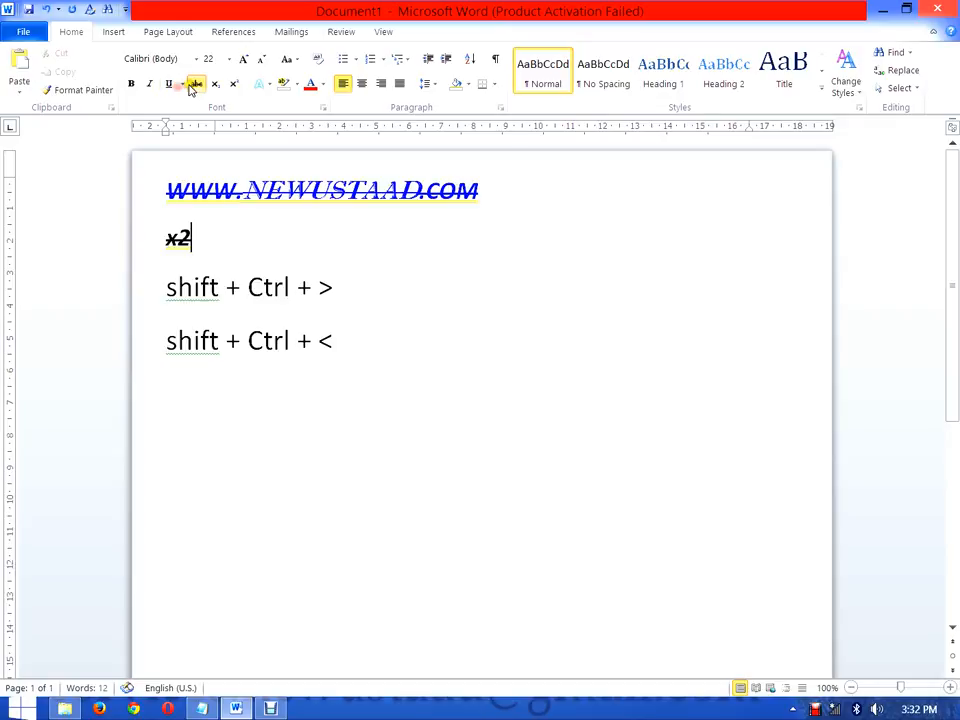
{"action": "double_click", "coordinate": [192, 238]}
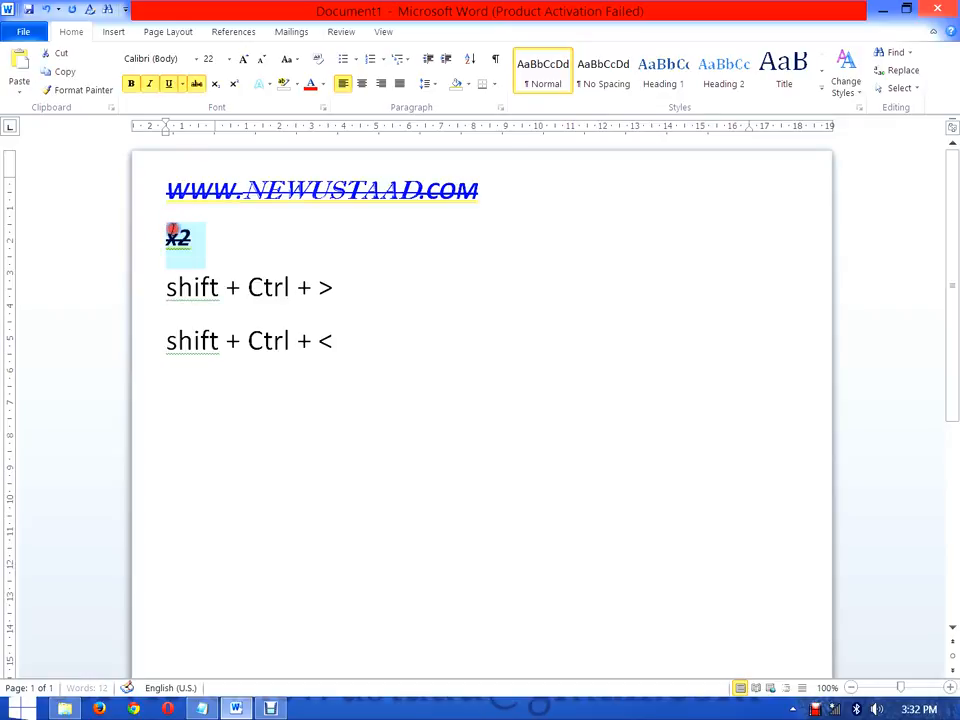
{"action": "key", "text": "Delete"}
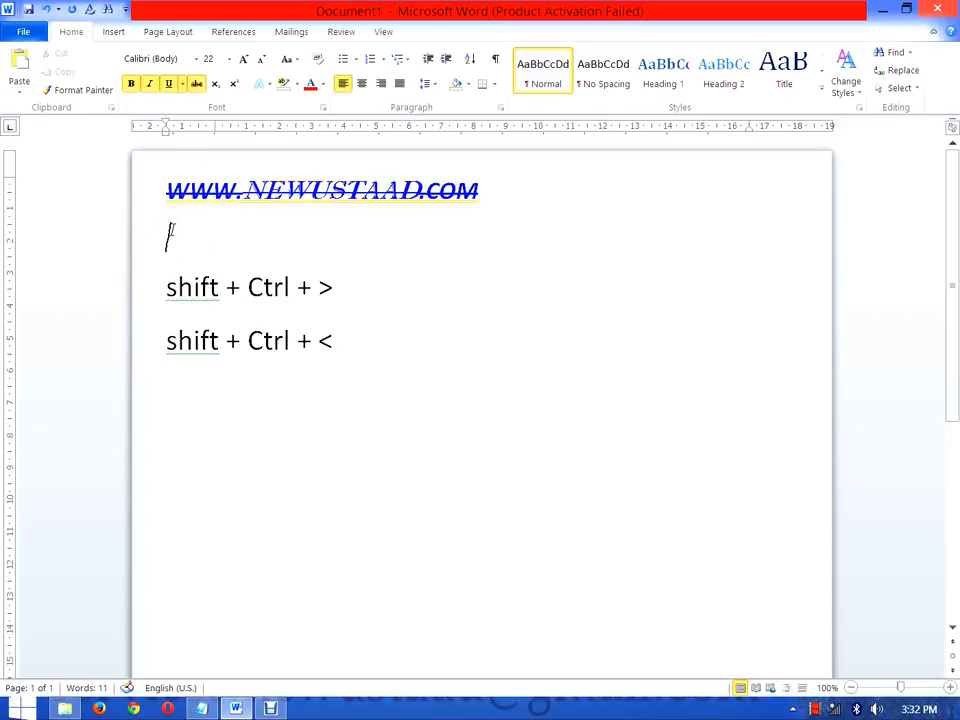
Step: Turn off bold, italic, underline and strikethrough on the empty line and enter X2 in plain formatting
{"action": "left_click", "coordinate": [132, 84]}
{"action": "left_click", "coordinate": [149, 84]}
{"action": "left_click", "coordinate": [171, 84]}
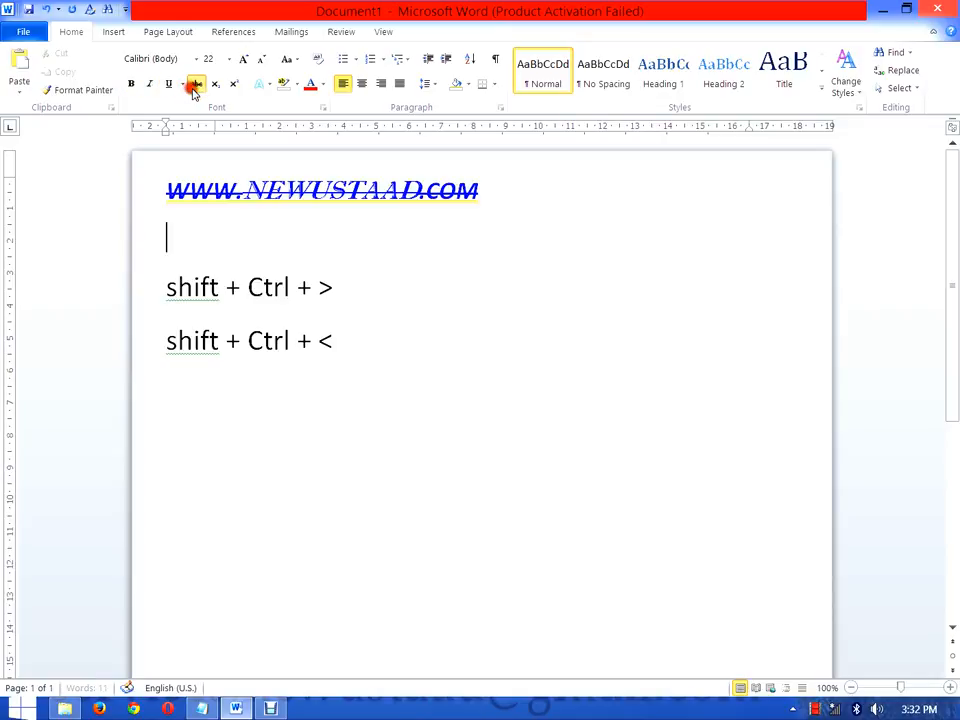
{"action": "type", "text": "X"}
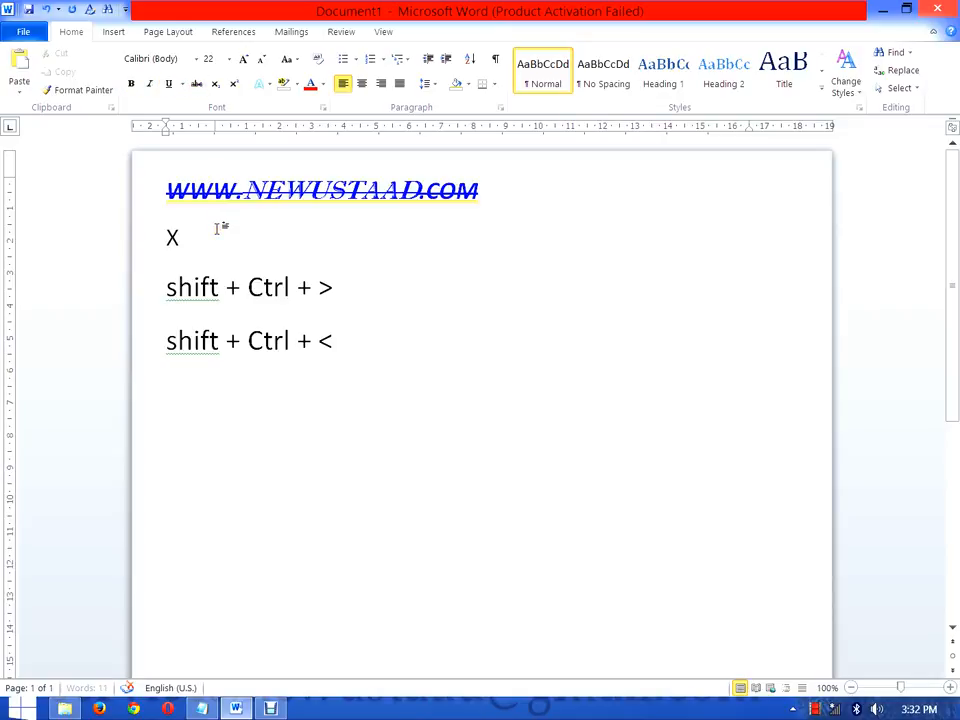
{"action": "type", "text": "2"}
Step: Apply superscript to the whole X2 text below the web address
{"action": "left_click", "coordinate": [233, 86]}
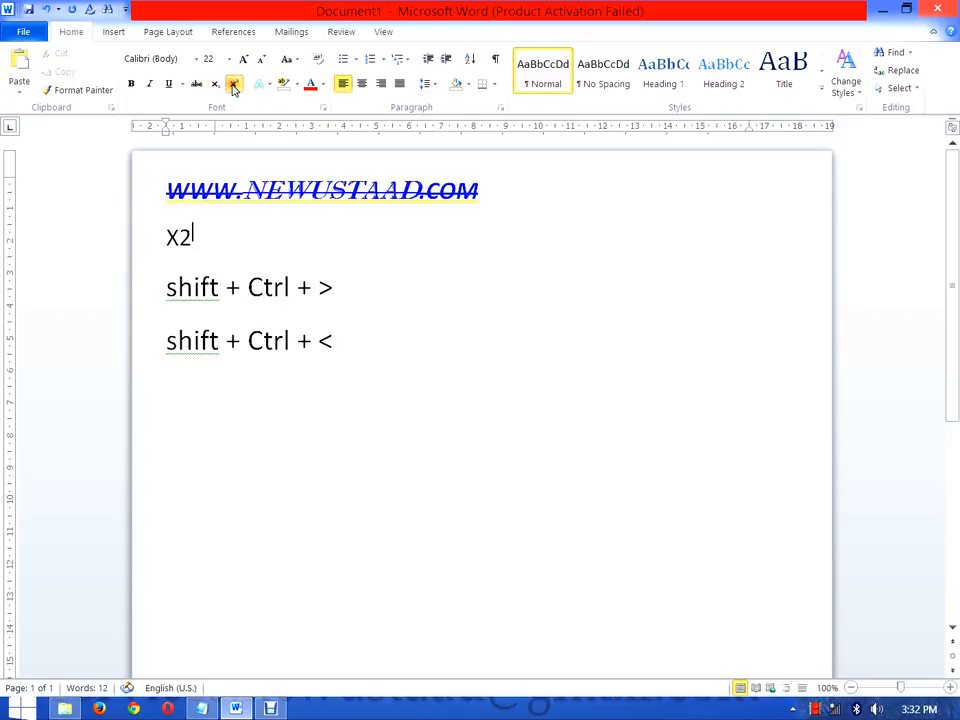
{"action": "left_click_drag", "start_coordinate": [192, 235], "coordinate": [171, 231]}
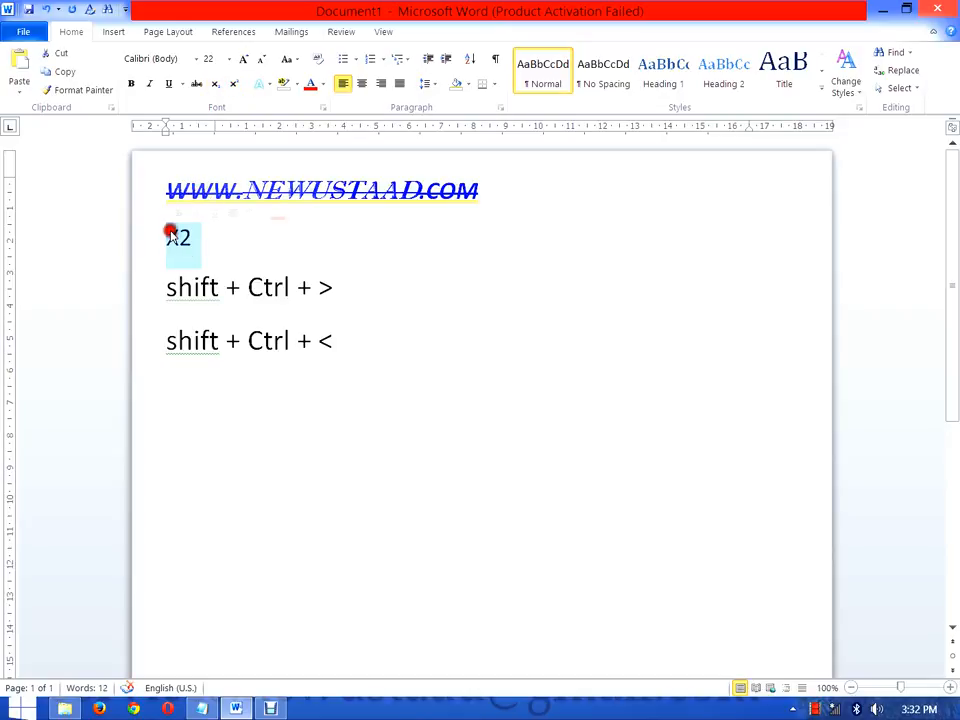
{"action": "left_click", "coordinate": [235, 86]}
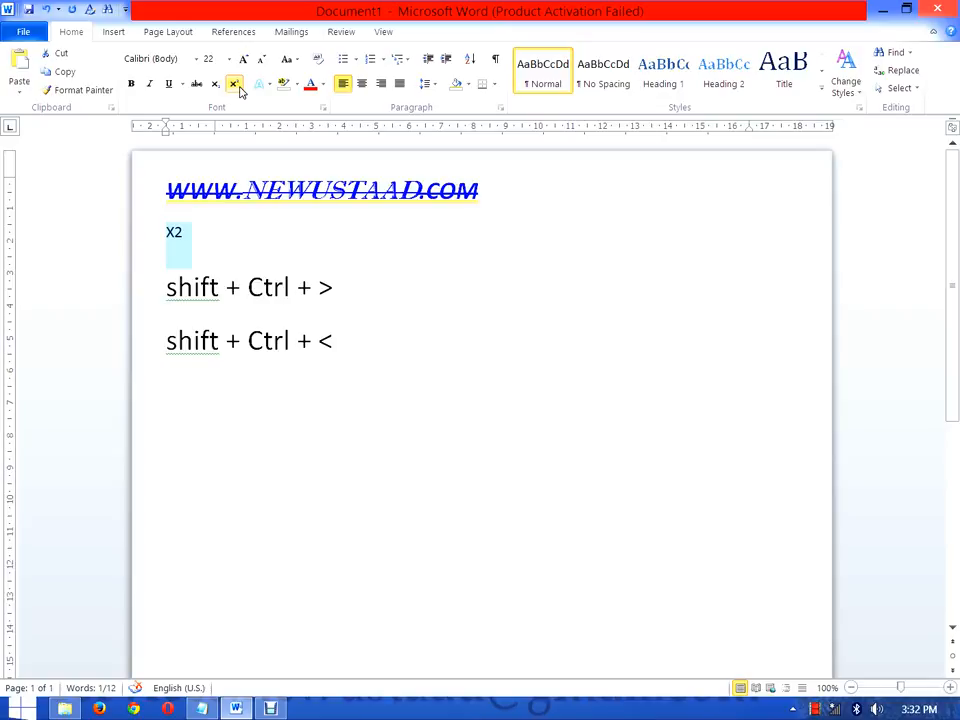
Step: Insert a 4 in front of X2 and remove superscript from the 4, leaving X2 as its superscript
{"action": "left_click", "coordinate": [171, 253]}
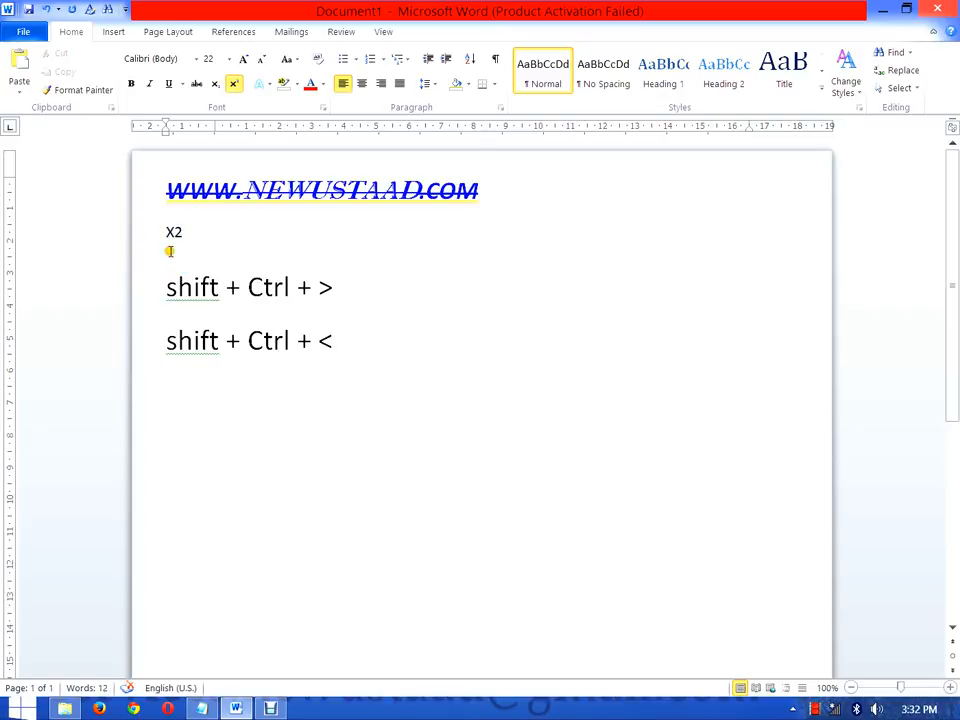
{"action": "type", "text": "4"}
{"action": "left_click_drag", "start_coordinate": [190, 231], "coordinate": [176, 221]}
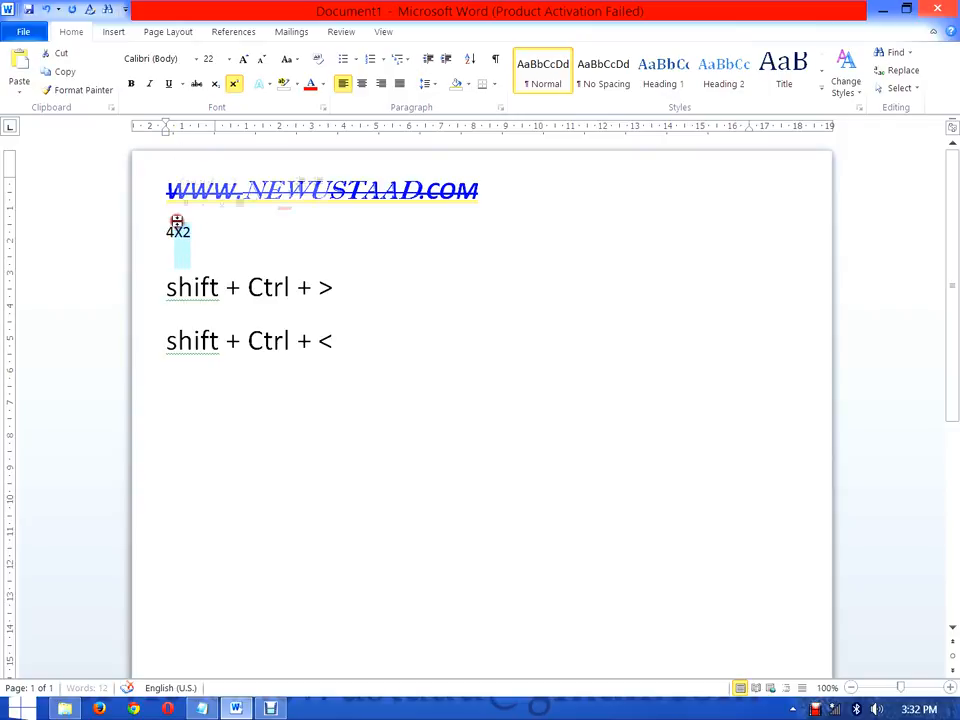
{"action": "left_click", "coordinate": [233, 83]}
{"action": "left_click", "coordinate": [233, 83]}
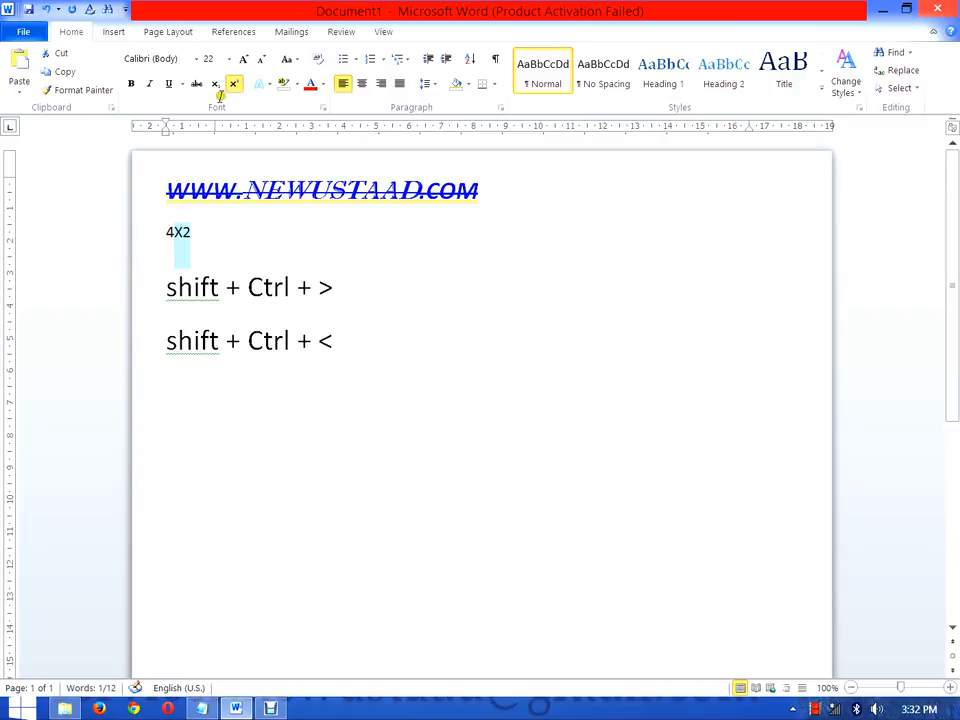
{"action": "left_click", "coordinate": [170, 232]}
{"action": "left_click_drag", "start_coordinate": [174, 232], "coordinate": [166, 232]}
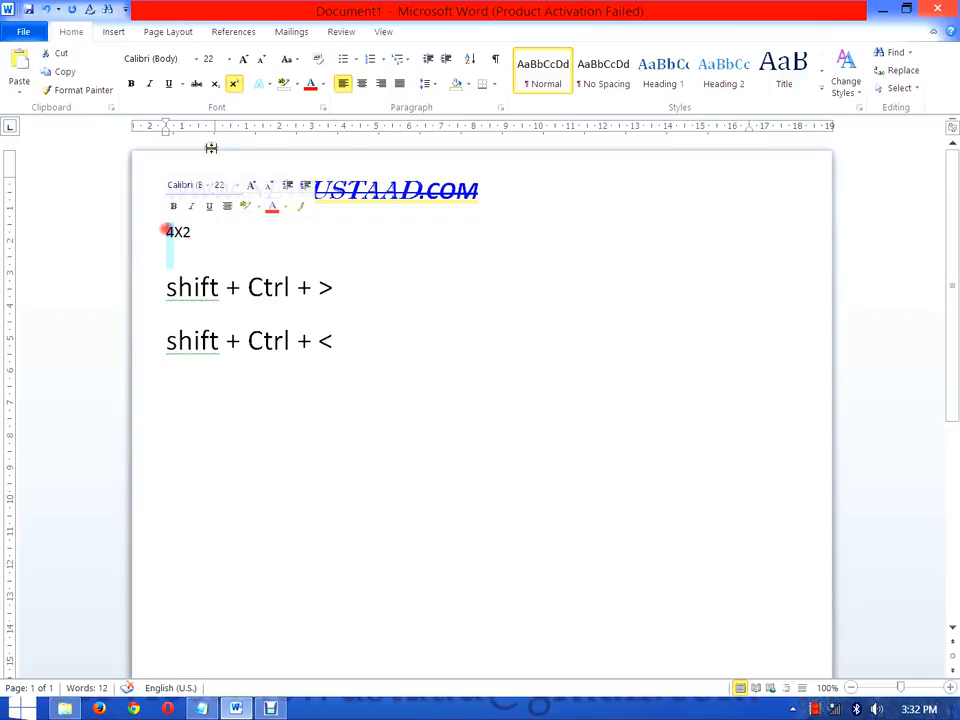
{"action": "left_click", "coordinate": [233, 83]}
{"action": "left_click", "coordinate": [216, 240]}
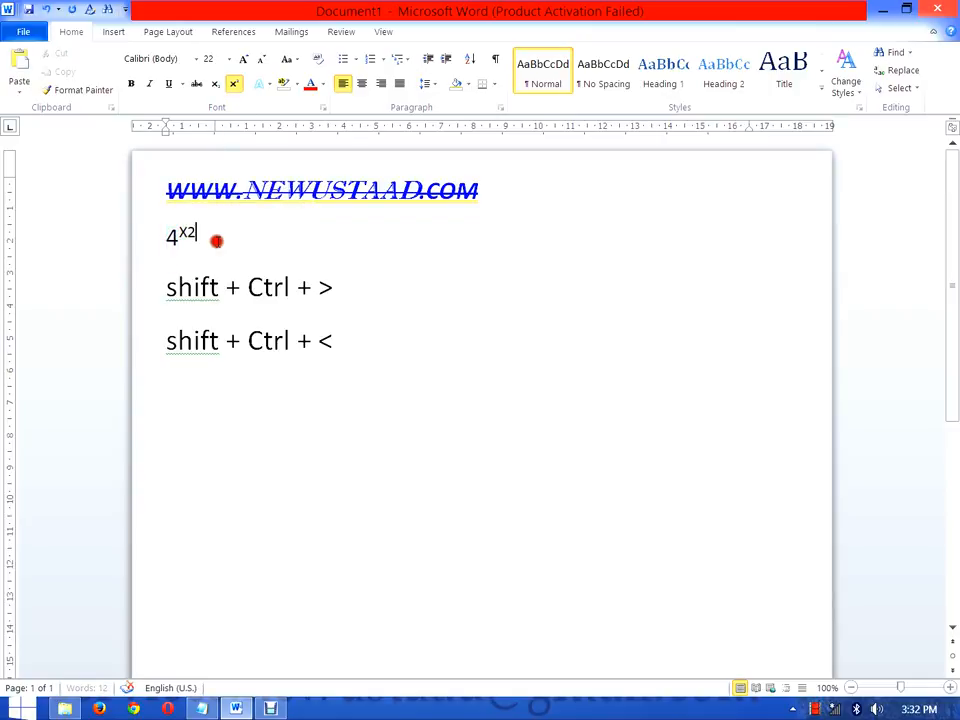
Step: Change the X2 after the 4 to subscript and replace its X with 1
{"action": "mouse_move", "coordinate": [197, 236]}
{"action": "left_mouse_down"}
{"action": "mouse_move", "coordinate": [181, 230]}
{"action": "mouse_move", "coordinate": [189, 233]}
{"action": "left_mouse_up"}
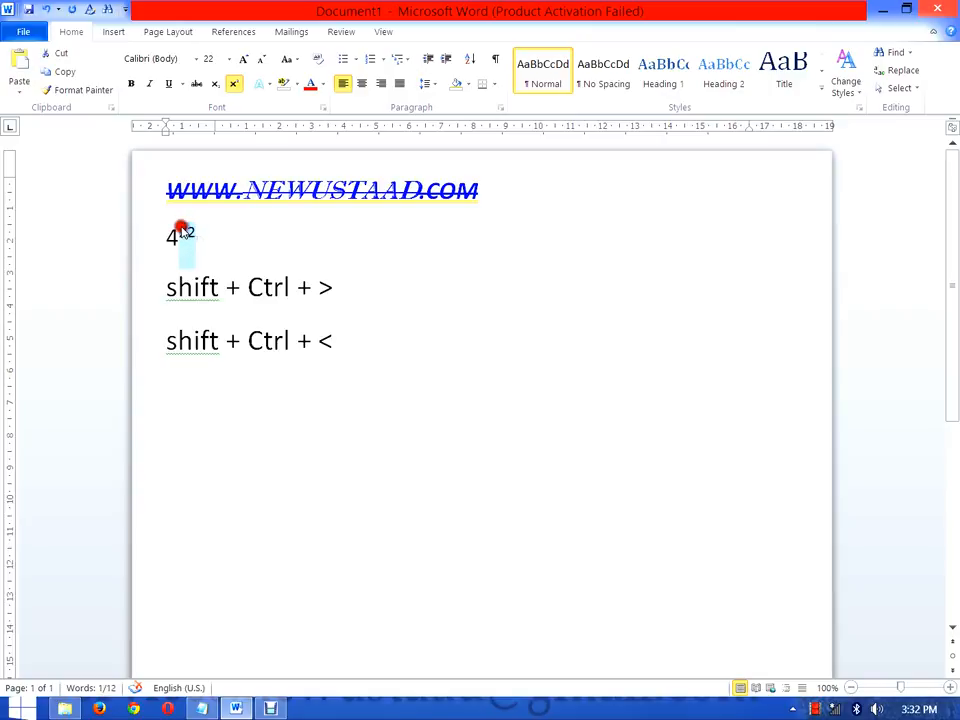
{"action": "left_click", "coordinate": [214, 84]}
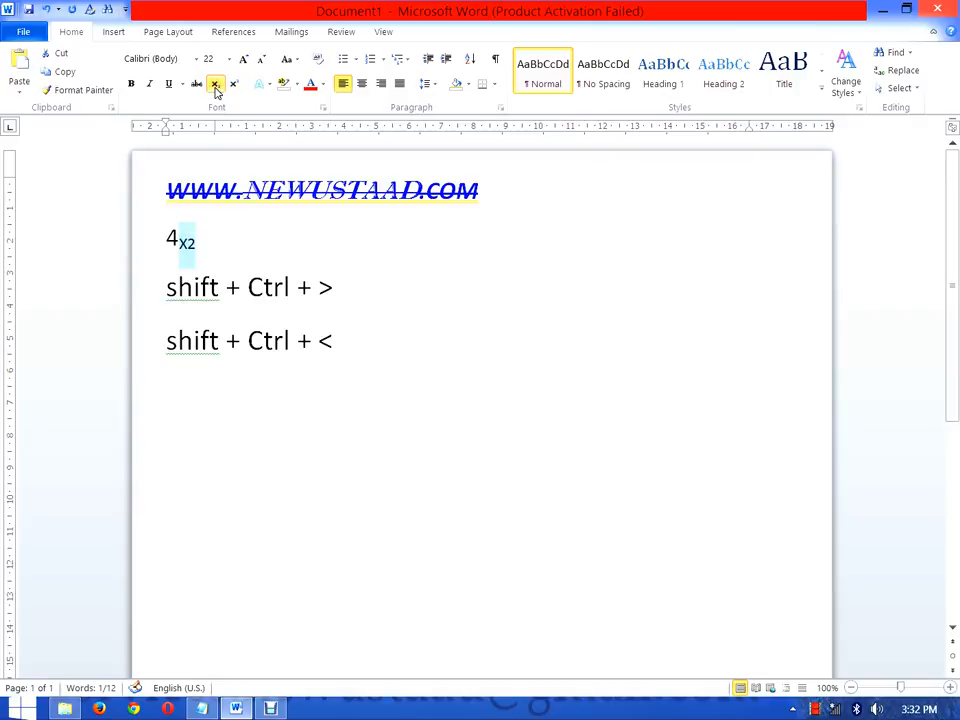
{"action": "left_click", "coordinate": [204, 251]}
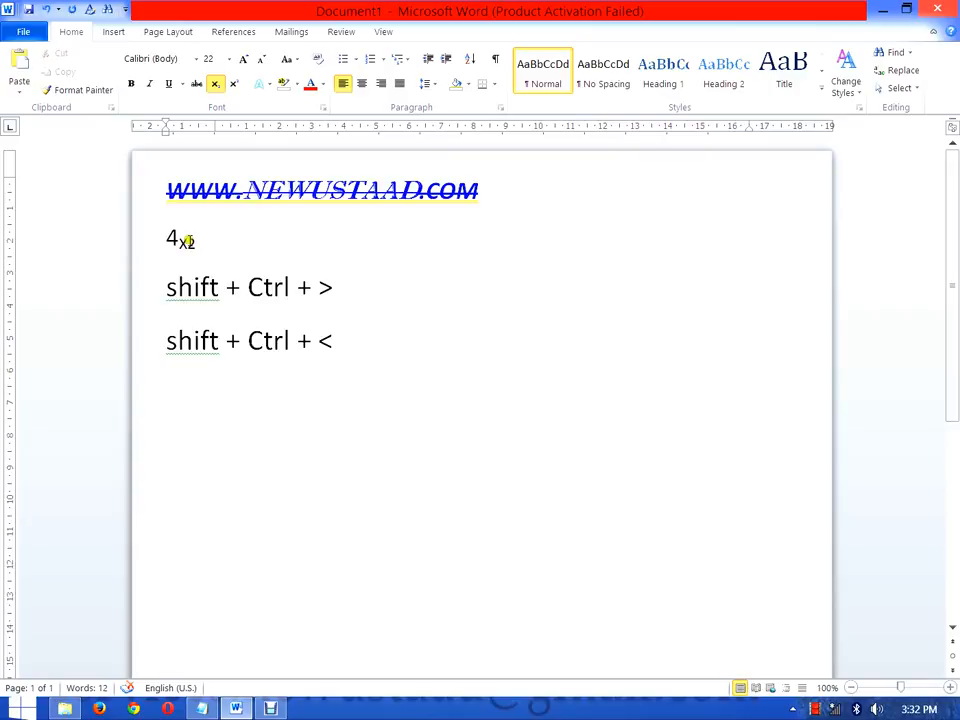
{"action": "type", "text": "1"}
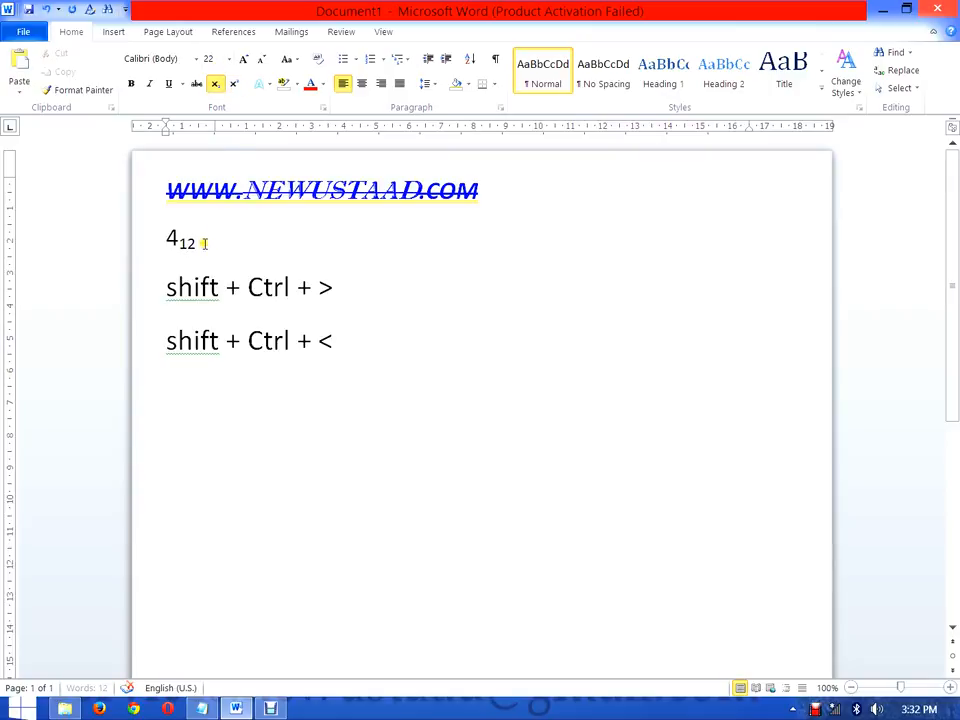
{"action": "left_click", "coordinate": [204, 242]}
Step: Apply the text effect "Gradient Fill - Blue, Accent 1, Outline - White" to the whole web address
{"action": "left_click_drag", "start_coordinate": [482, 192], "coordinate": [190, 186]}
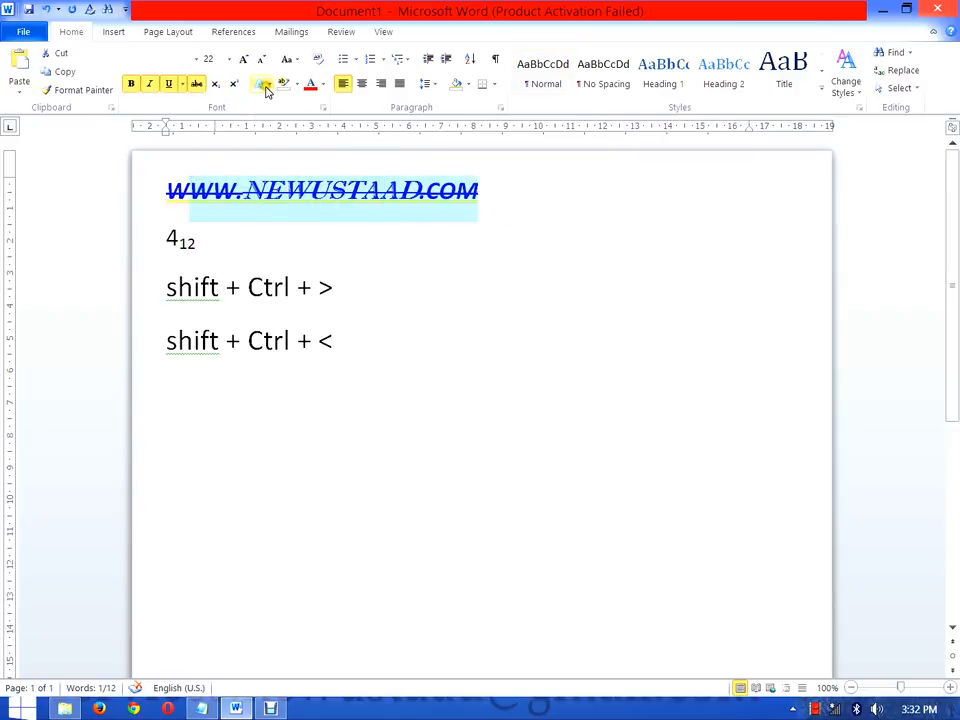
{"action": "left_click", "coordinate": [262, 90]}
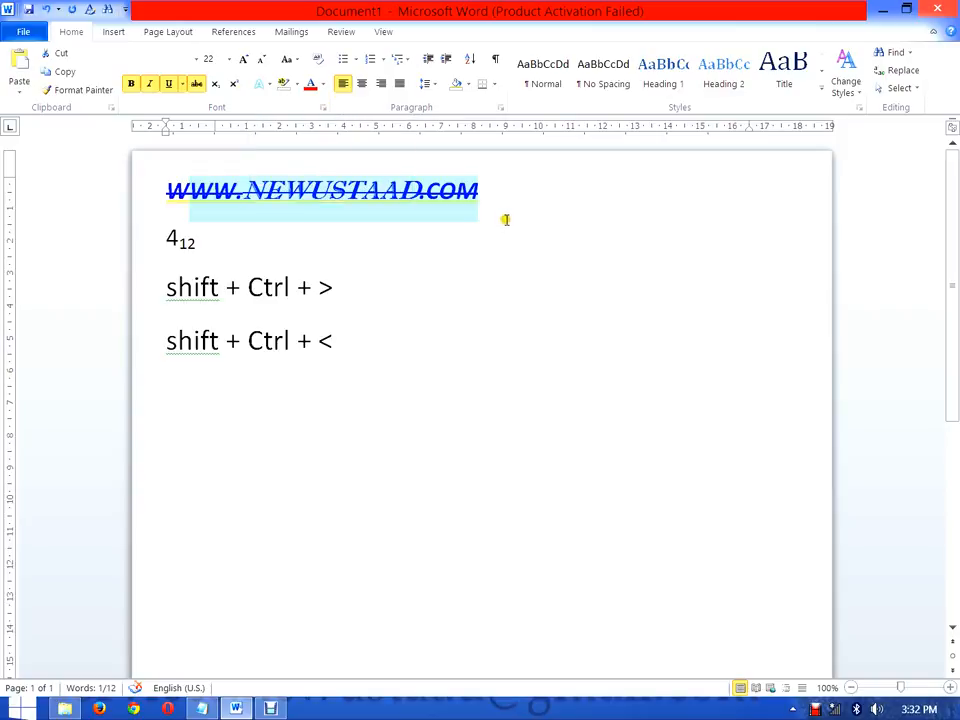
{"action": "left_click", "coordinate": [492, 198]}
{"action": "left_click_drag", "start_coordinate": [492, 198], "coordinate": [174, 191]}
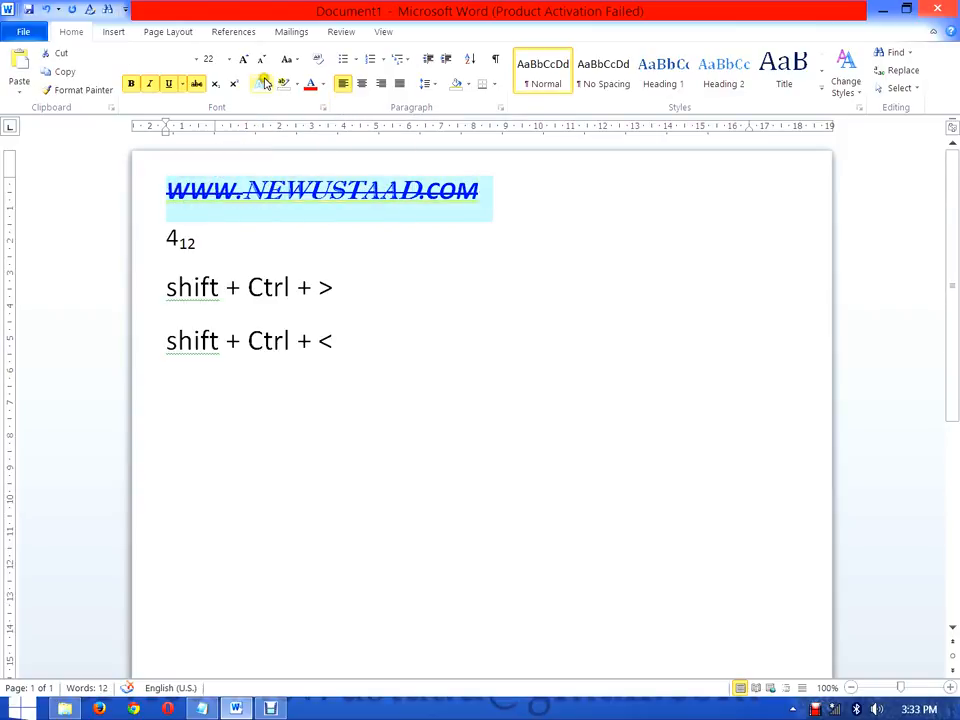
{"action": "left_click", "coordinate": [268, 84]}
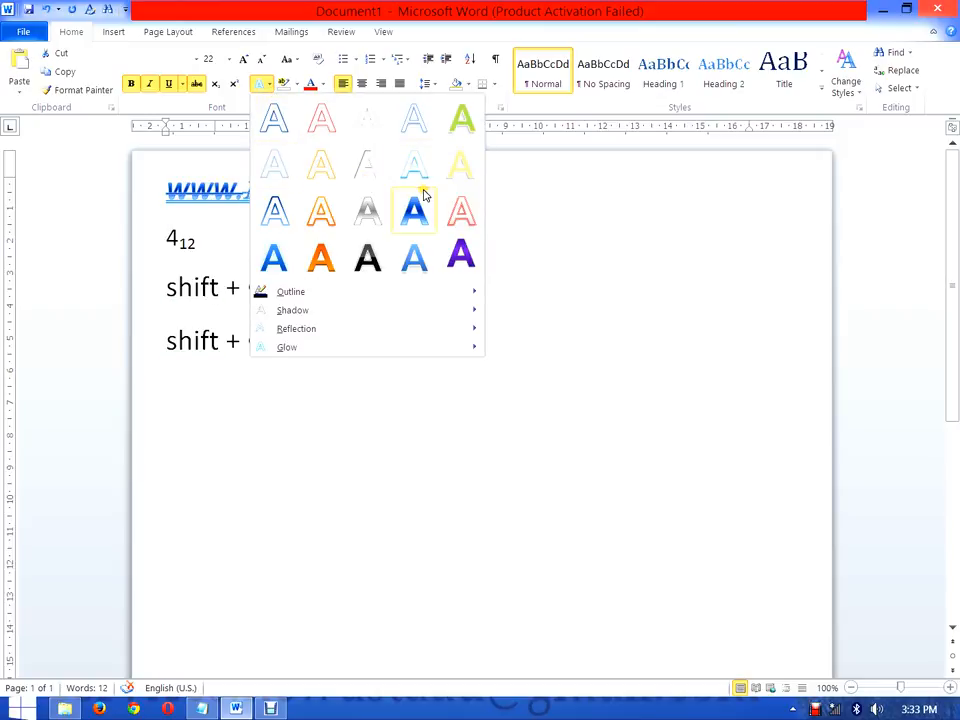
{"action": "left_click", "coordinate": [420, 262]}
{"action": "left_click", "coordinate": [388, 253]}
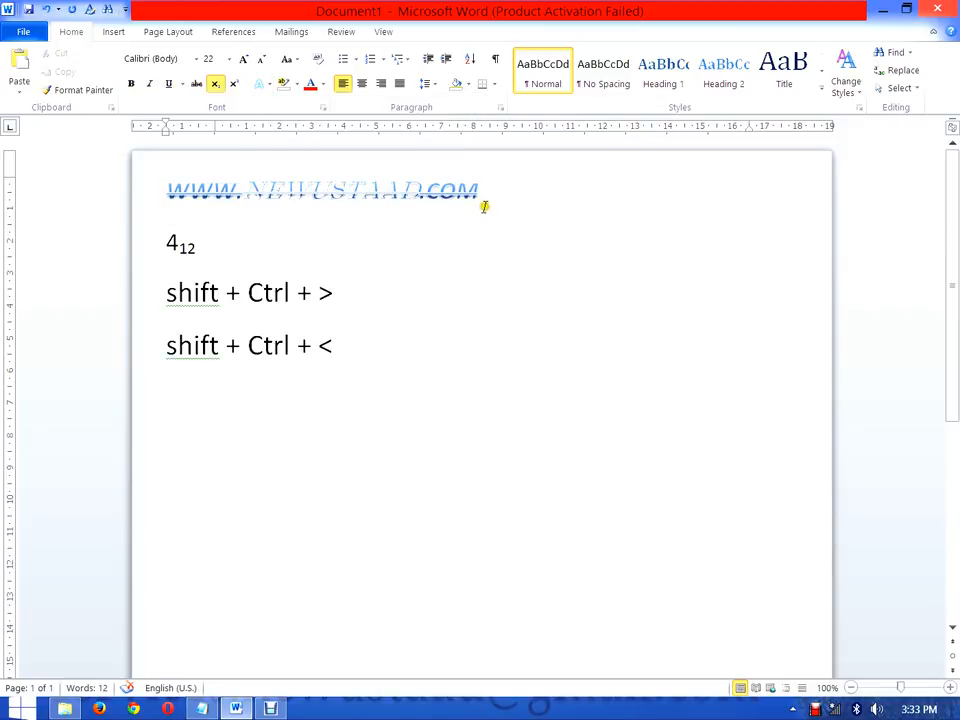
Step: Enlarge the web address in steps to 48 pt and reduce it one step to 36 pt
{"action": "left_click_drag", "start_coordinate": [479, 196], "coordinate": [178, 195]}
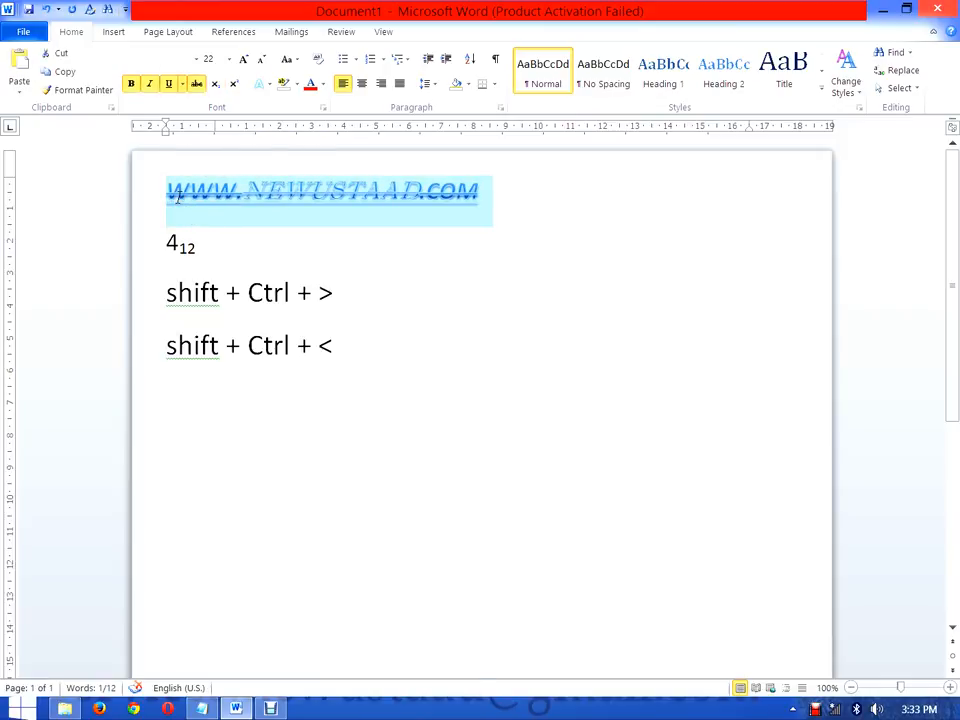
{"action": "key", "text": "ctrl+shift+period"}
{"action": "key", "text": "ctrl+shift+period"}
{"action": "key", "text": "ctrl+shift+period"}
{"action": "key", "text": "ctrl+shift+period"}
{"action": "key", "text": "ctrl+shift+period"}
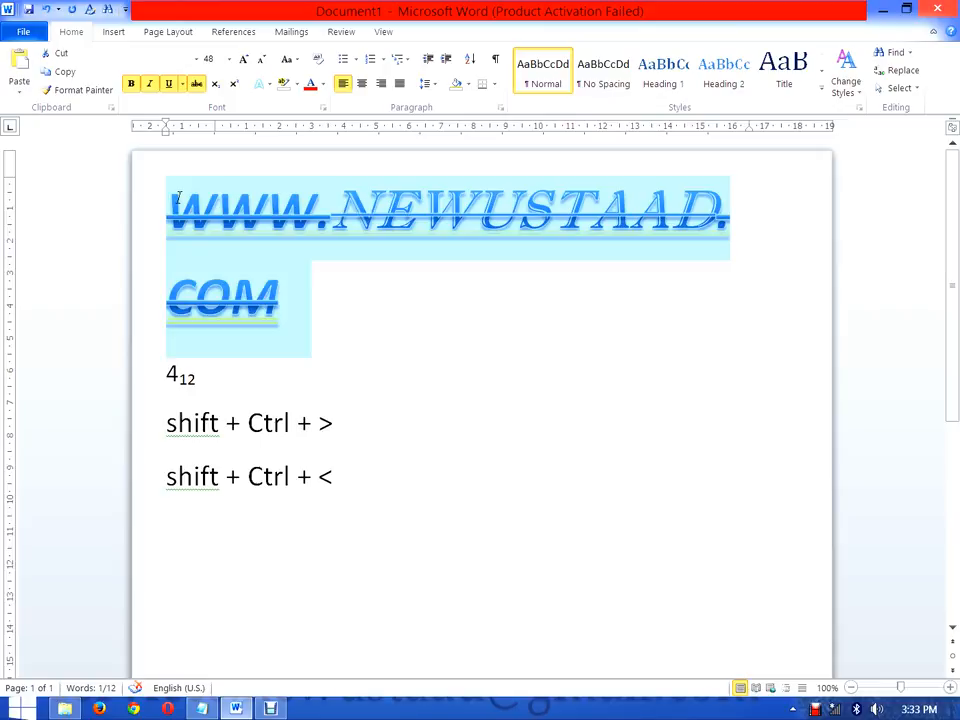
{"action": "key", "text": "ctrl+shift+comma"}
{"action": "left_click", "coordinate": [443, 265]}
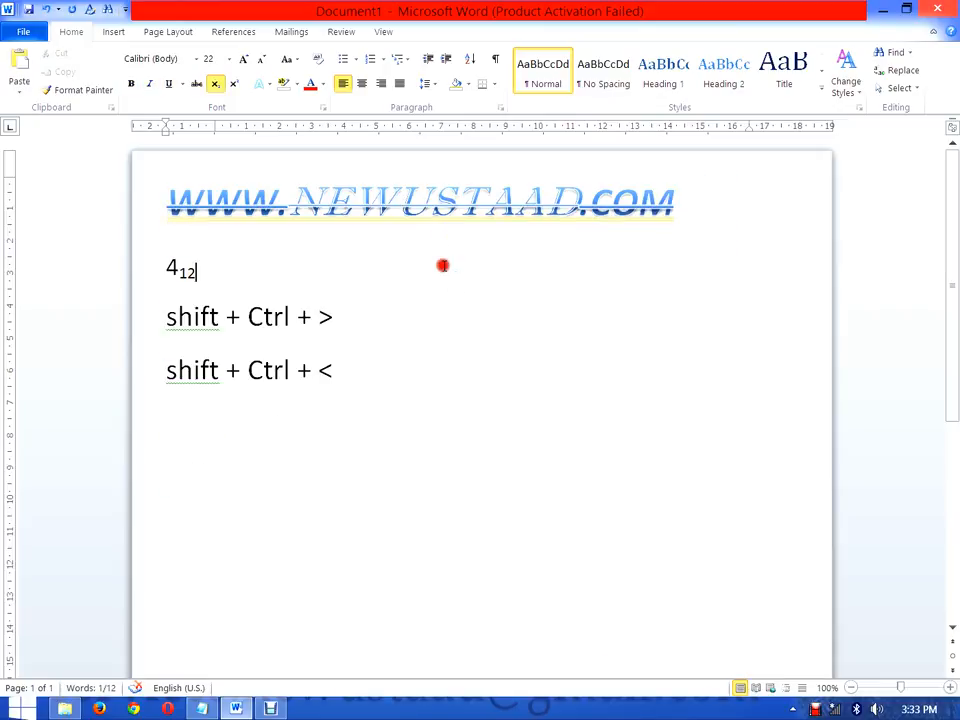
{"action": "left_click", "coordinate": [289, 60]}
{"action": "left_click", "coordinate": [380, 234]}
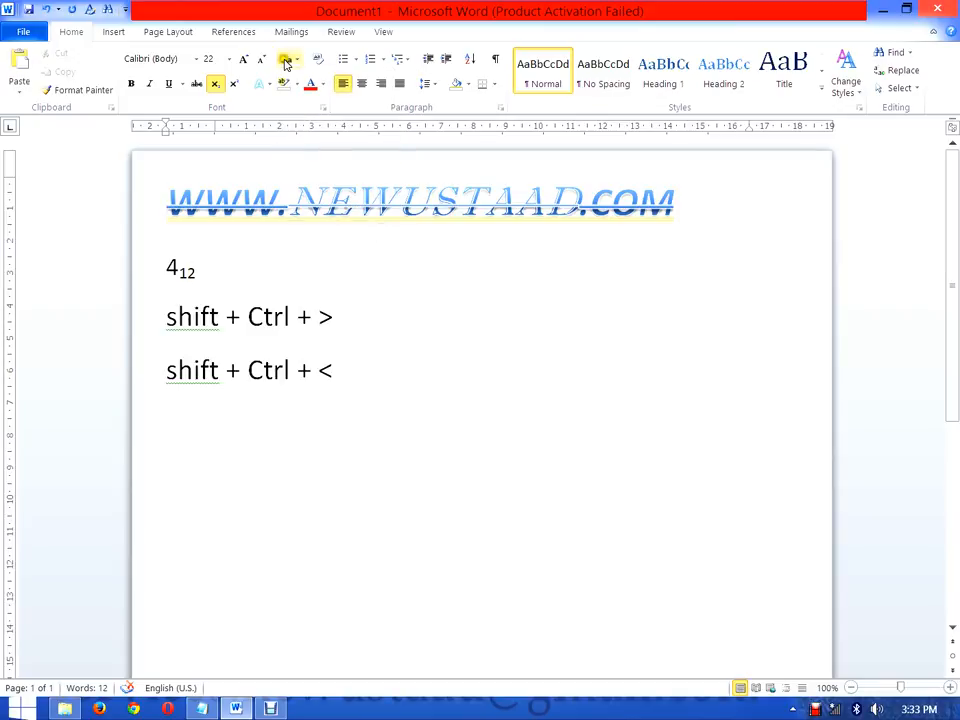
{"action": "left_click_drag", "start_coordinate": [688, 206], "coordinate": [169, 189]}
{"action": "left_click", "coordinate": [679, 205]}
{"action": "left_click", "coordinate": [196, 83]}
{"action": "left_click", "coordinate": [168, 83]}
{"action": "left_click", "coordinate": [149, 83]}
{"action": "left_click", "coordinate": [133, 84]}
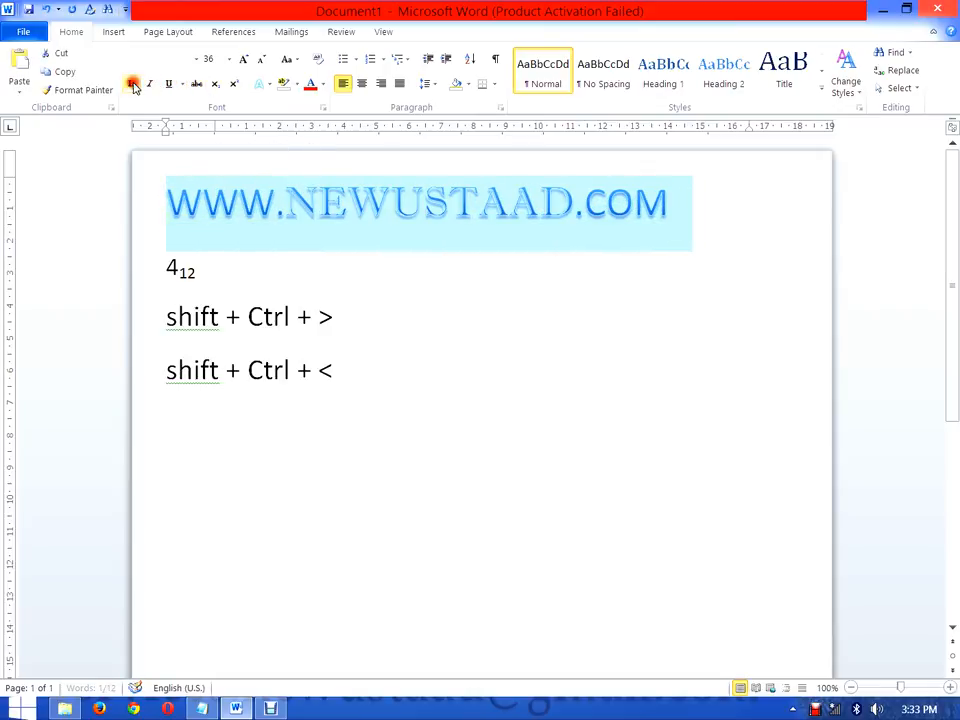
{"action": "left_click", "coordinate": [685, 249]}
Step: Change the case of the whole web address to Sentence case
{"action": "left_click_drag", "start_coordinate": [693, 205], "coordinate": [172, 163]}
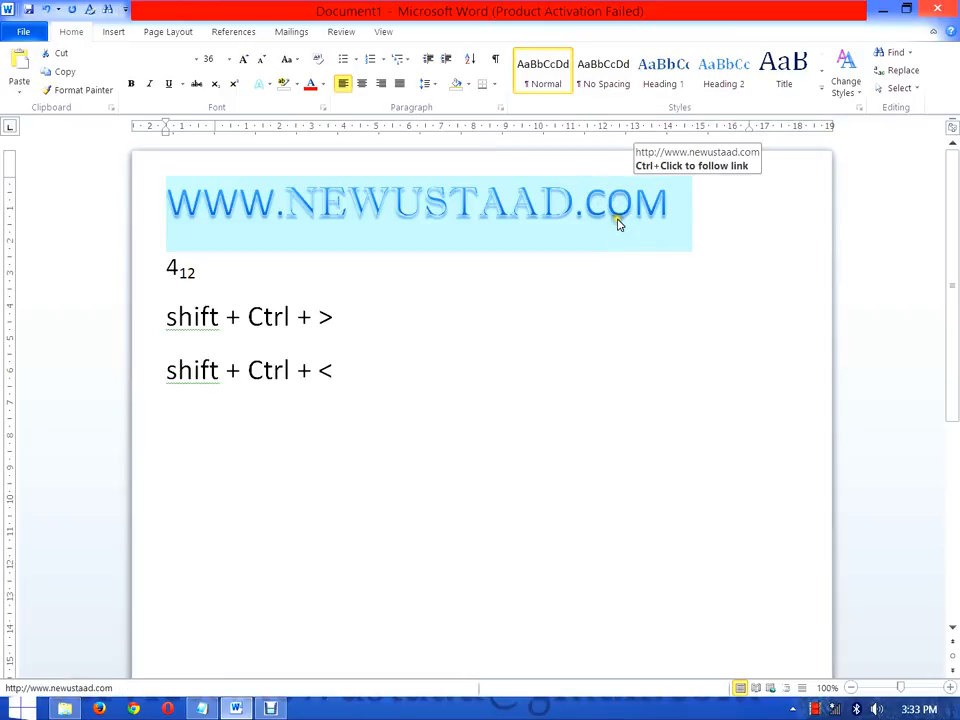
{"action": "left_click", "coordinate": [289, 60]}
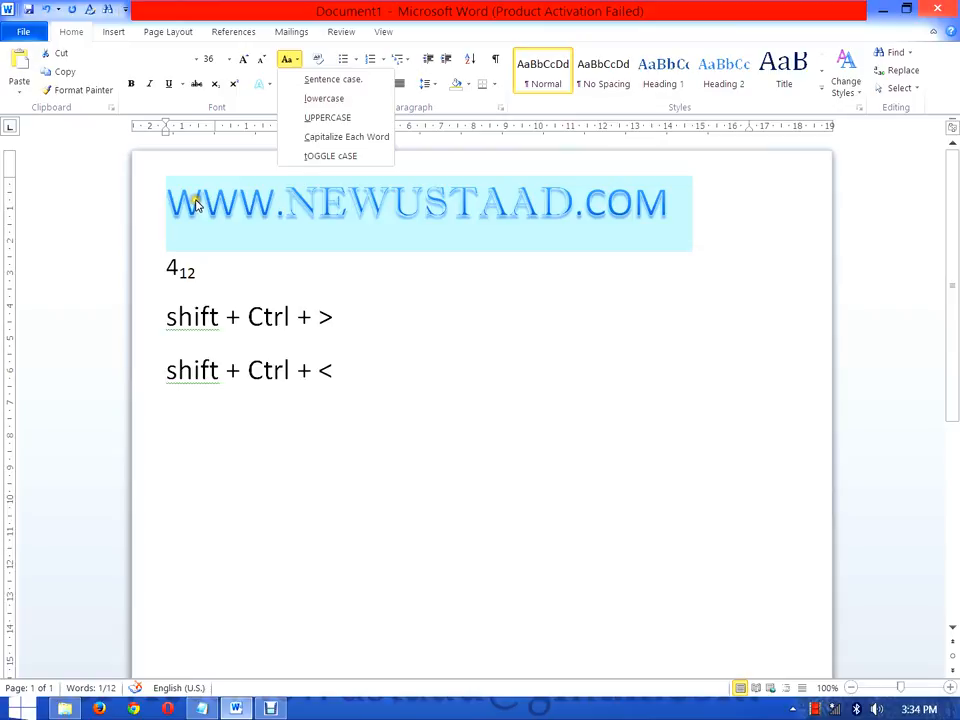
{"action": "left_click", "coordinate": [334, 80]}
{"action": "left_click", "coordinate": [360, 305]}
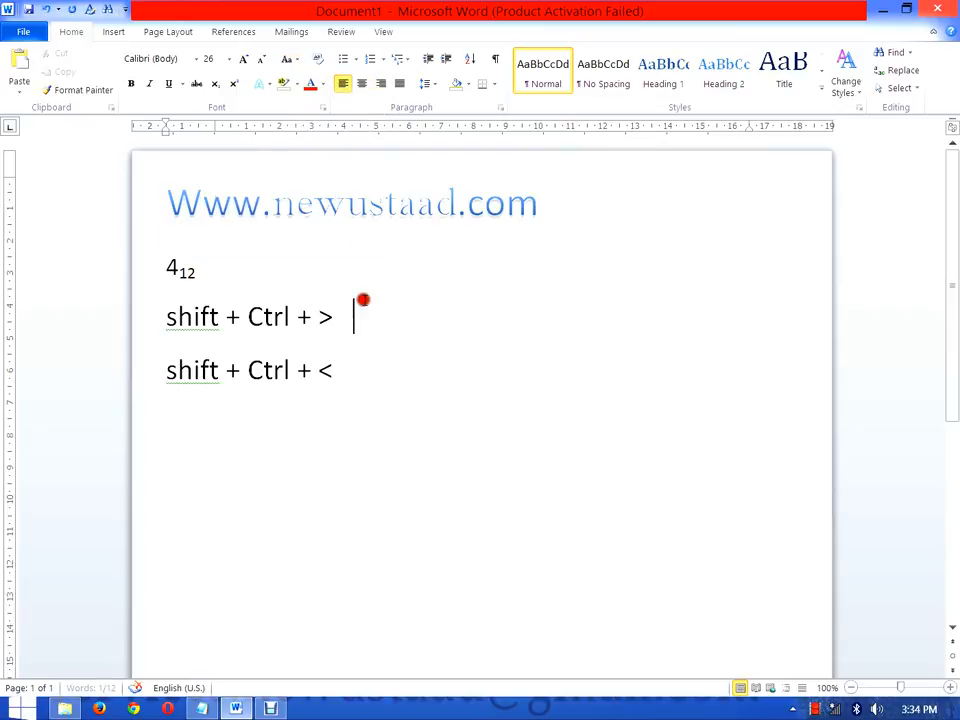
Step: Change the case of the whole web address to lowercase
{"action": "left_click_drag", "start_coordinate": [189, 203], "coordinate": [176, 200]}
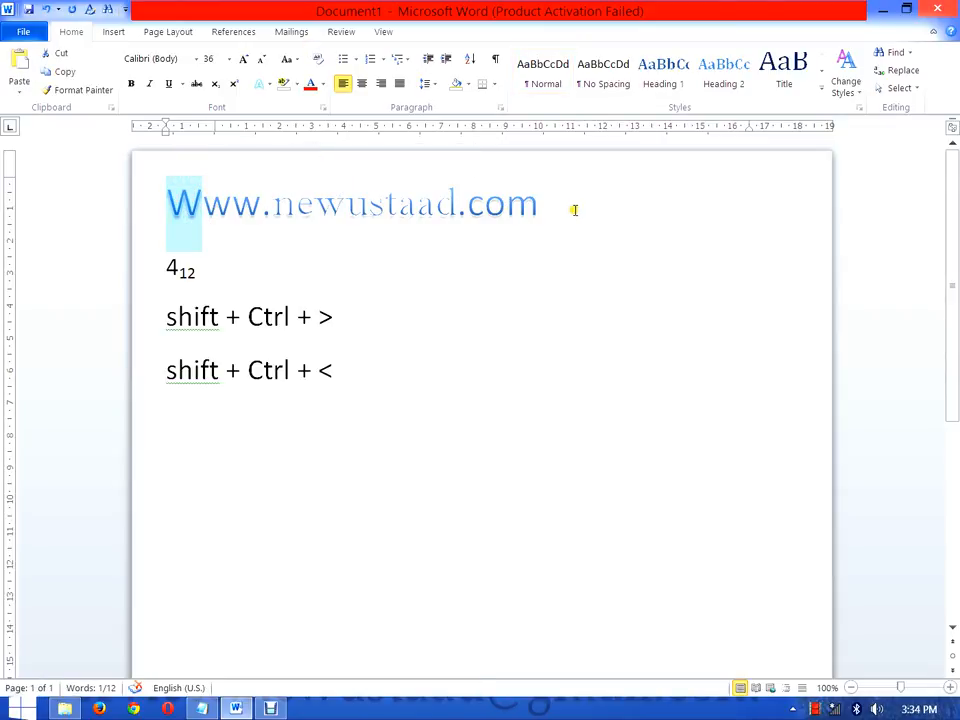
{"action": "left_click_drag", "start_coordinate": [545, 205], "coordinate": [418, 203]}
{"action": "left_click_drag", "start_coordinate": [483, 201], "coordinate": [172, 178]}
{"action": "left_click", "coordinate": [288, 59]}
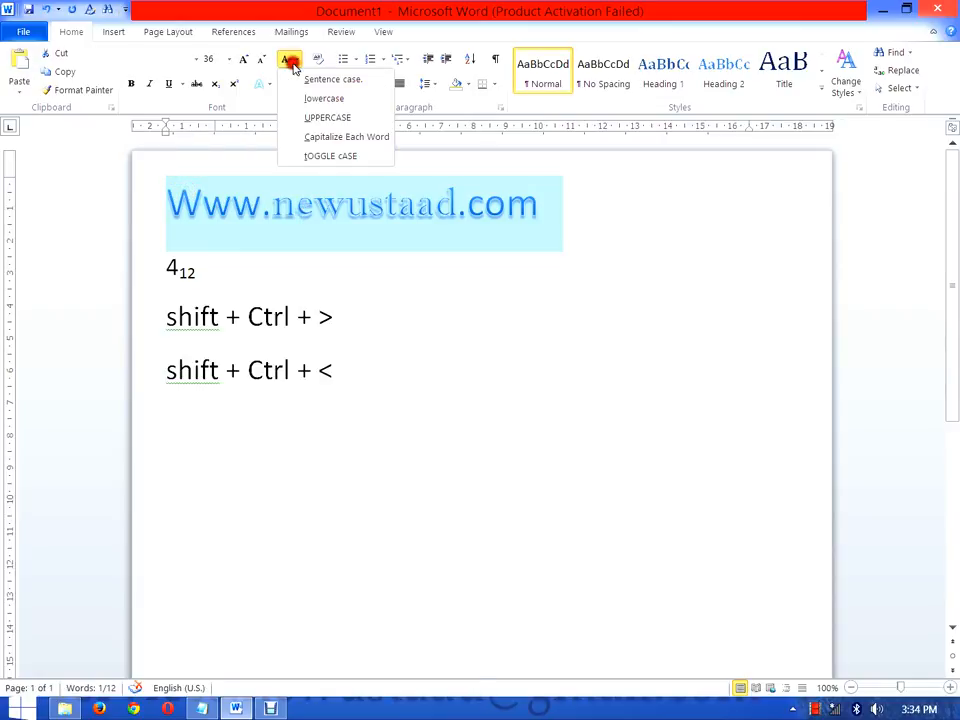
{"action": "left_click", "coordinate": [327, 102]}
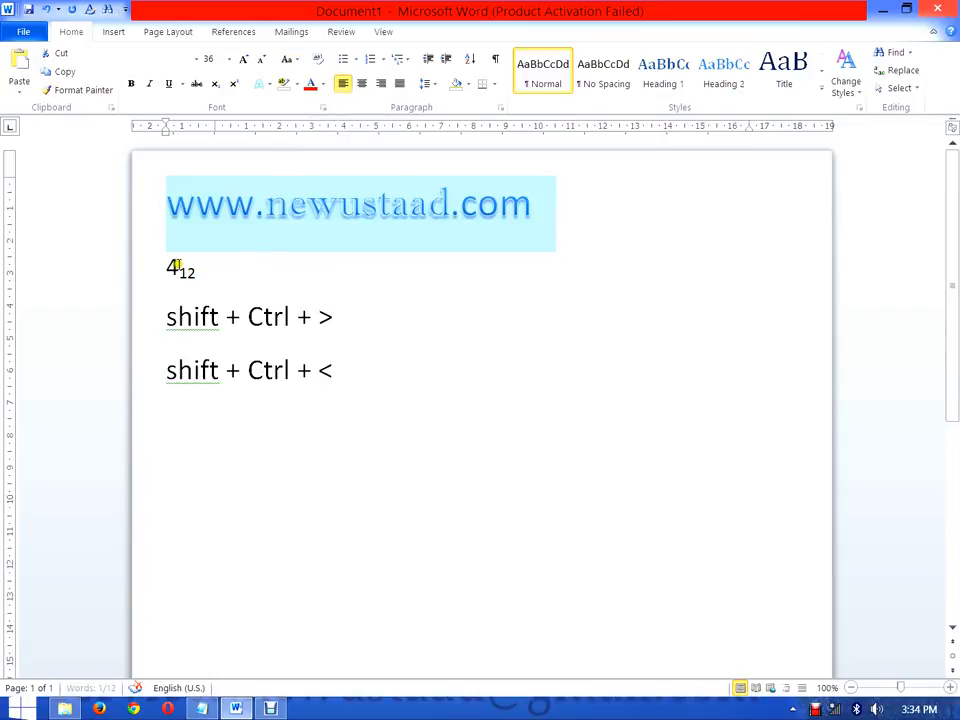
Step: Change the case of the whole web address to UPPERCASE
{"action": "left_click", "coordinate": [178, 221]}
{"action": "left_click_drag", "start_coordinate": [549, 225], "coordinate": [176, 193]}
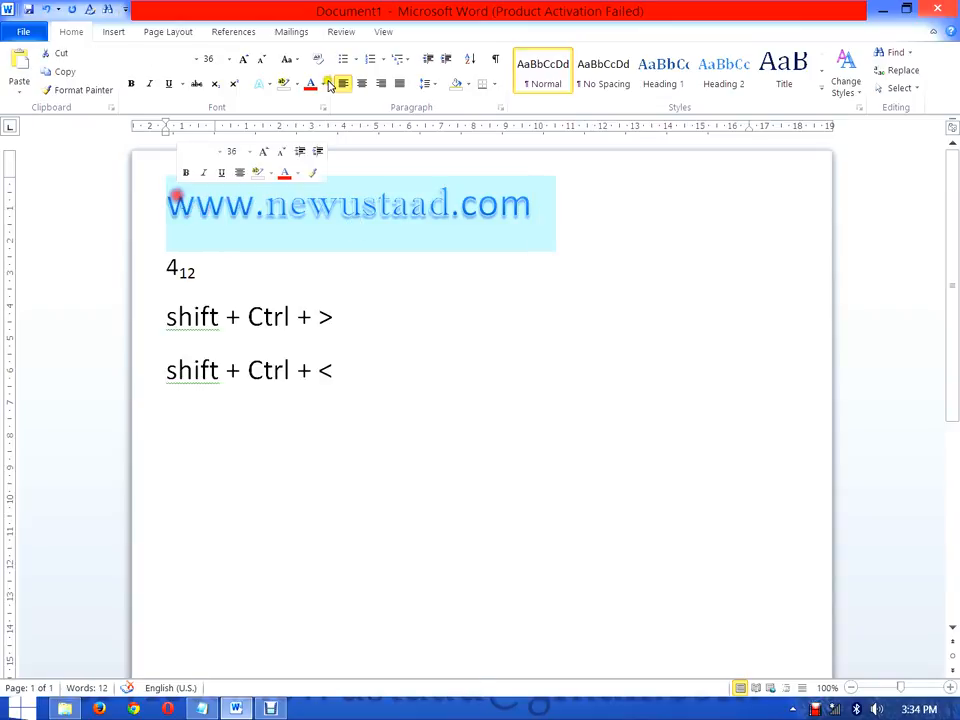
{"action": "left_click", "coordinate": [290, 58]}
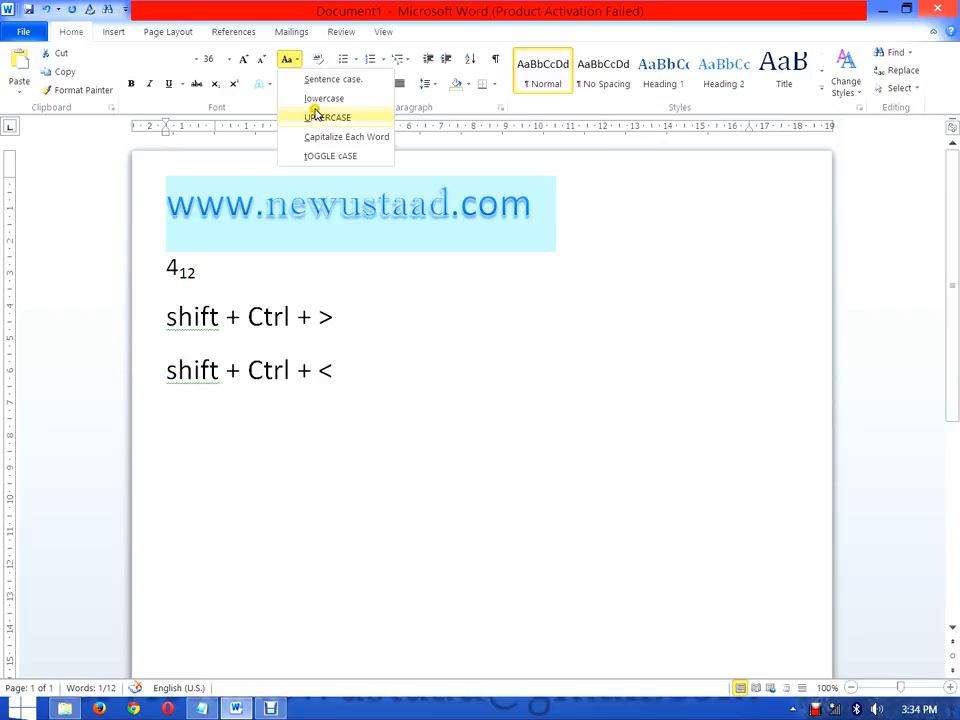
{"action": "left_click", "coordinate": [336, 120]}
{"action": "left_click", "coordinate": [333, 118]}
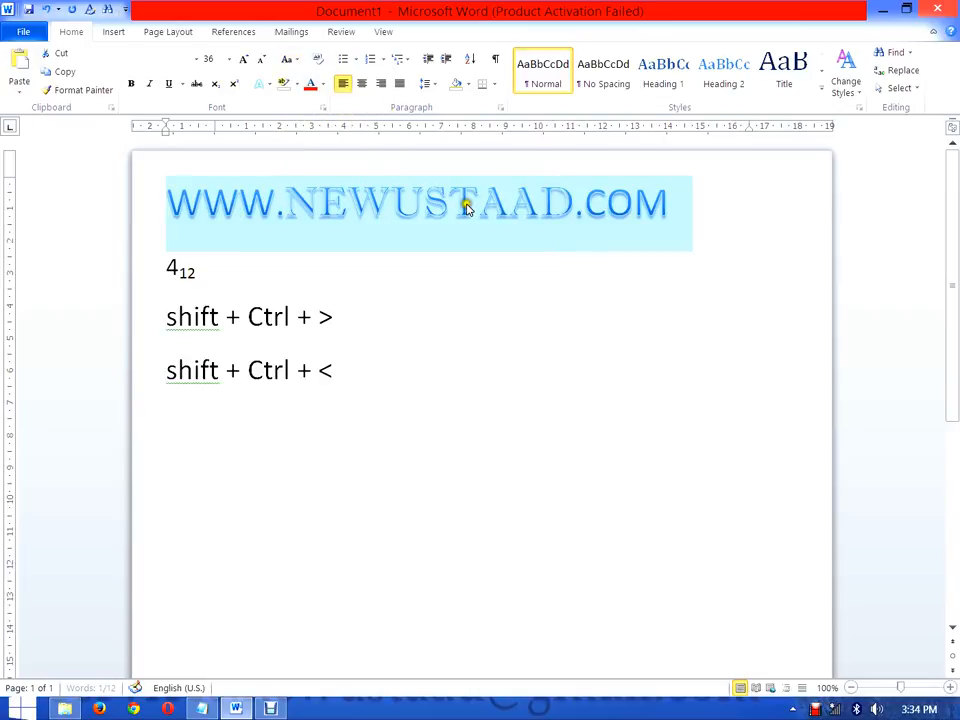
{"action": "left_click", "coordinate": [556, 255]}
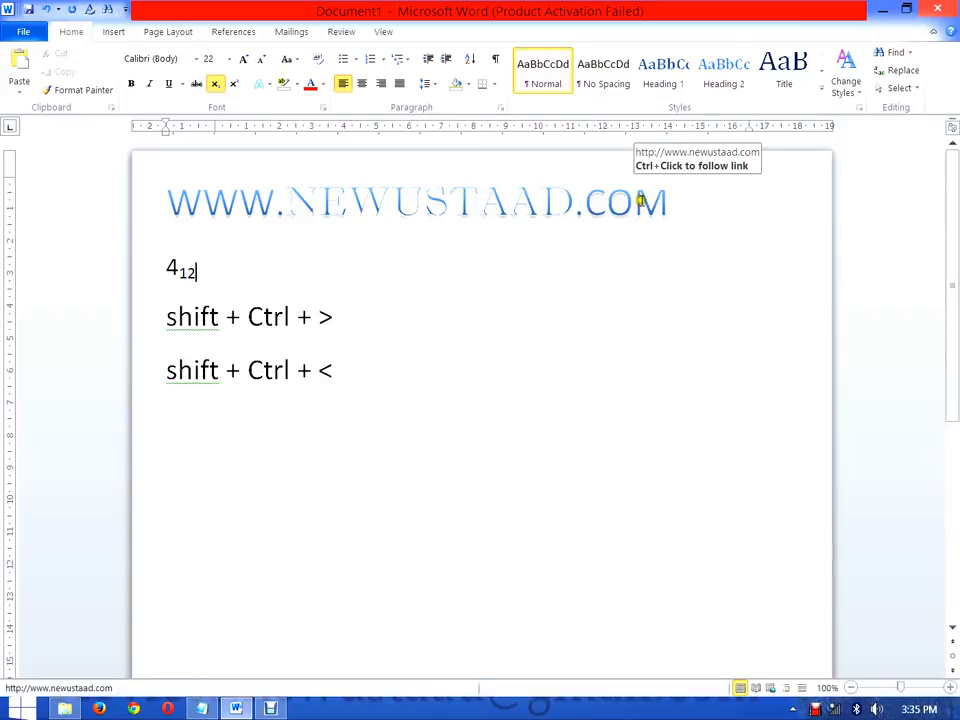
Step: Change the case of the whole web address to Capitalize Each Word
{"action": "left_click_drag", "start_coordinate": [676, 203], "coordinate": [178, 189]}
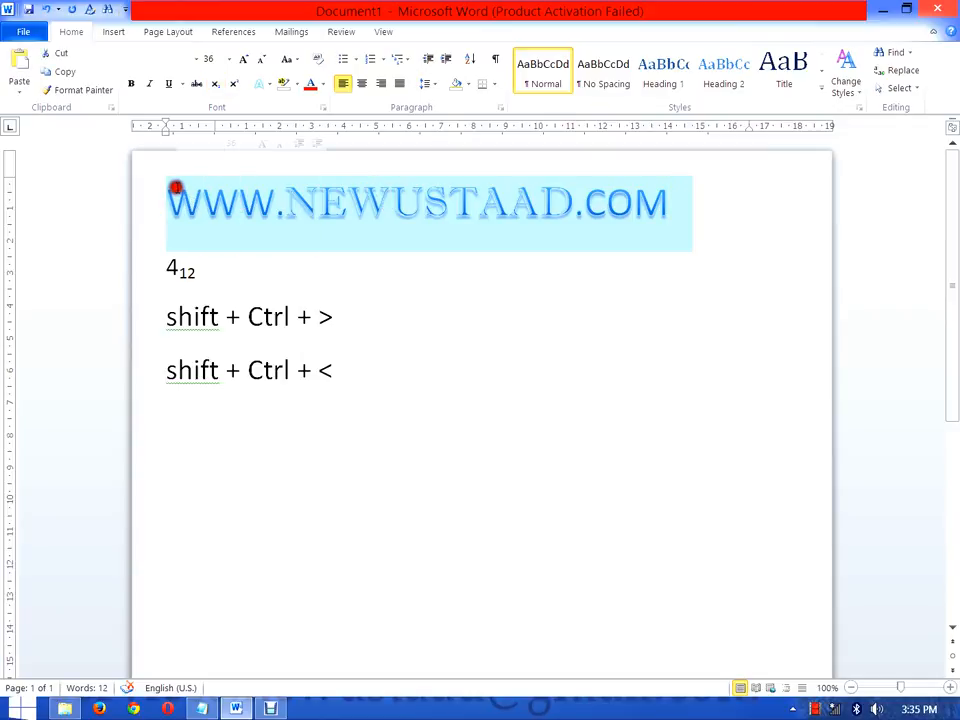
{"action": "left_click", "coordinate": [288, 60]}
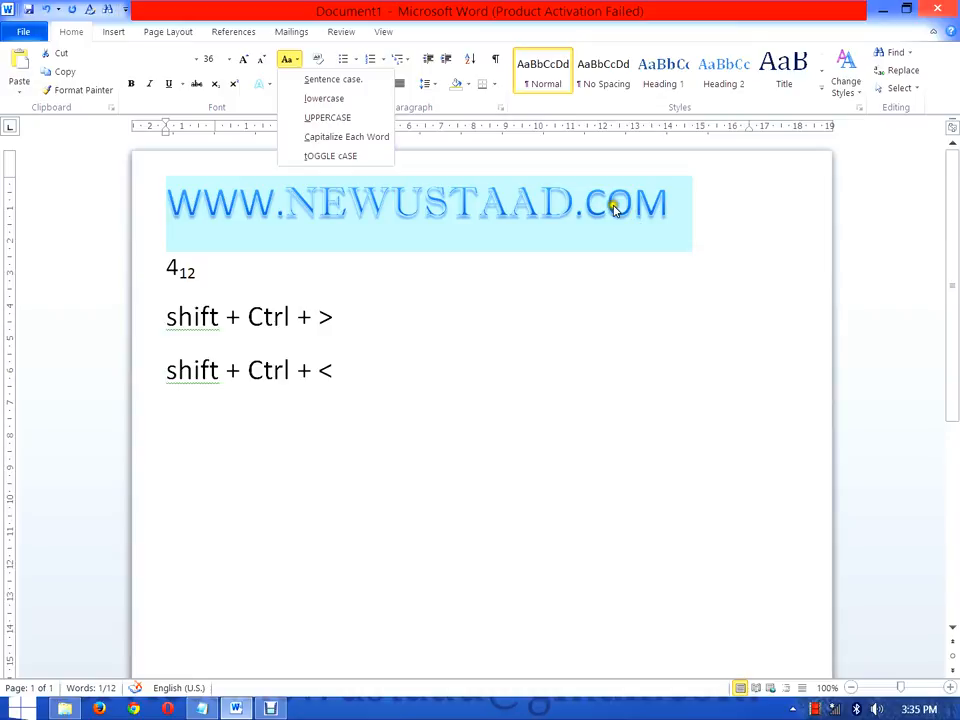
{"action": "left_click", "coordinate": [377, 145]}
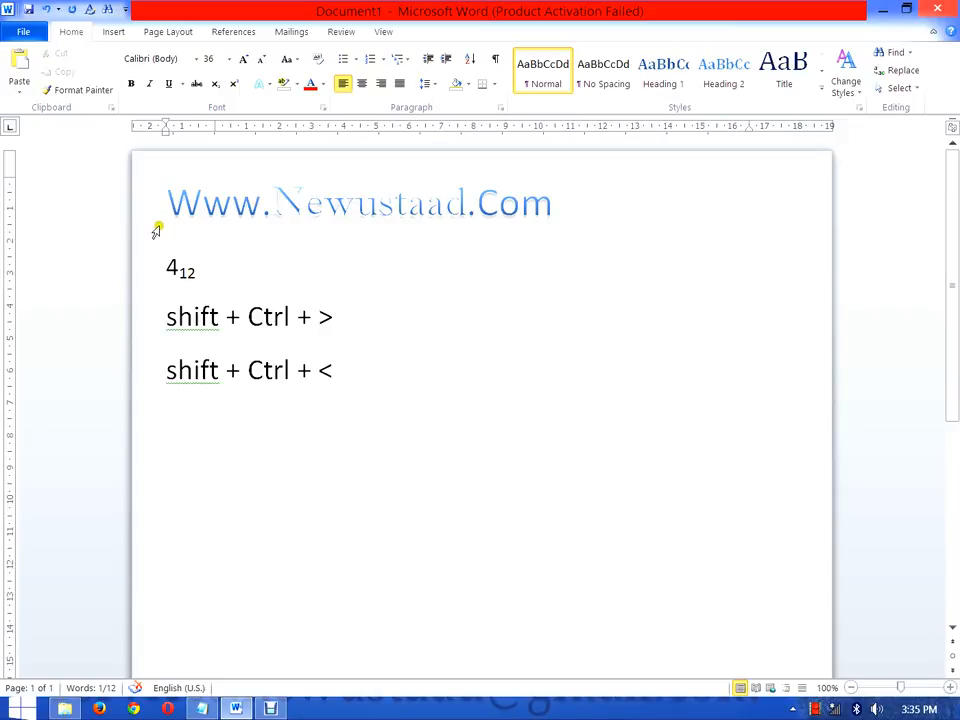
Step: Examine the capitalized initials of the web address by highlighting W, N and C one after another
{"action": "left_click_drag", "start_coordinate": [200, 203], "coordinate": [167, 193]}
{"action": "left_click_drag", "start_coordinate": [300, 209], "coordinate": [282, 207]}
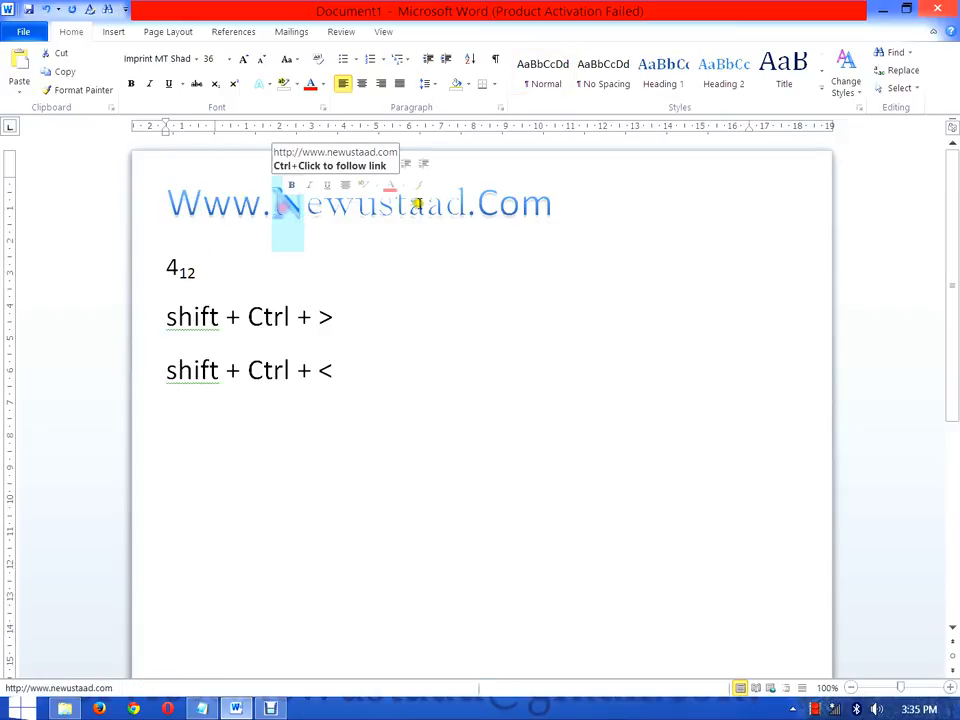
{"action": "left_click_drag", "start_coordinate": [489, 205], "coordinate": [482, 204]}
{"action": "left_click", "coordinate": [577, 214]}
{"action": "left_click_drag", "start_coordinate": [577, 214], "coordinate": [519, 182]}
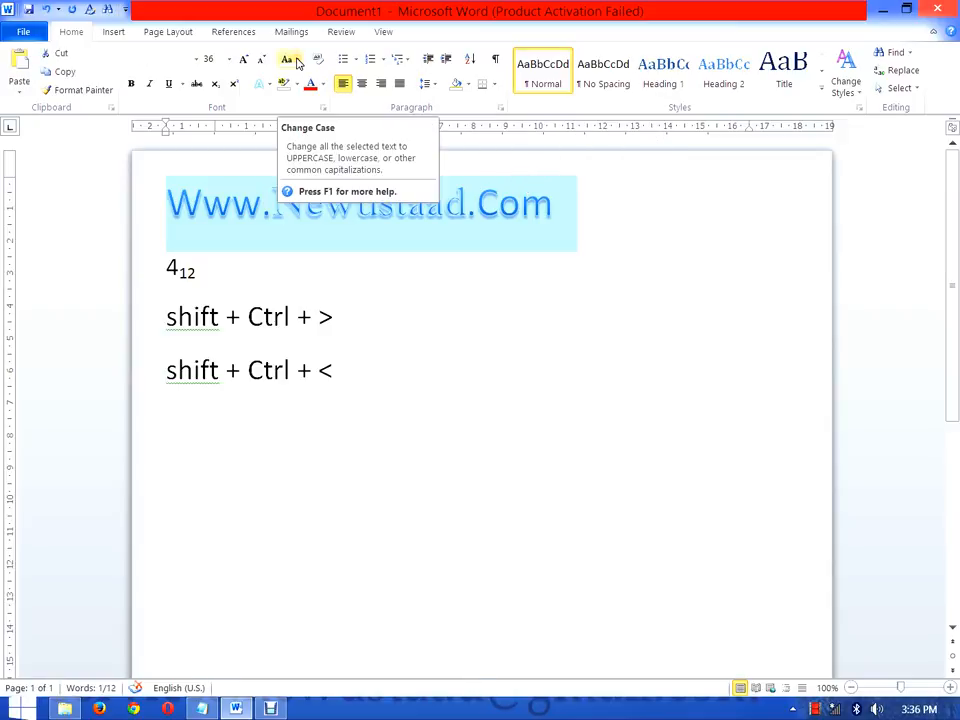
{"action": "left_click", "coordinate": [297, 63]}
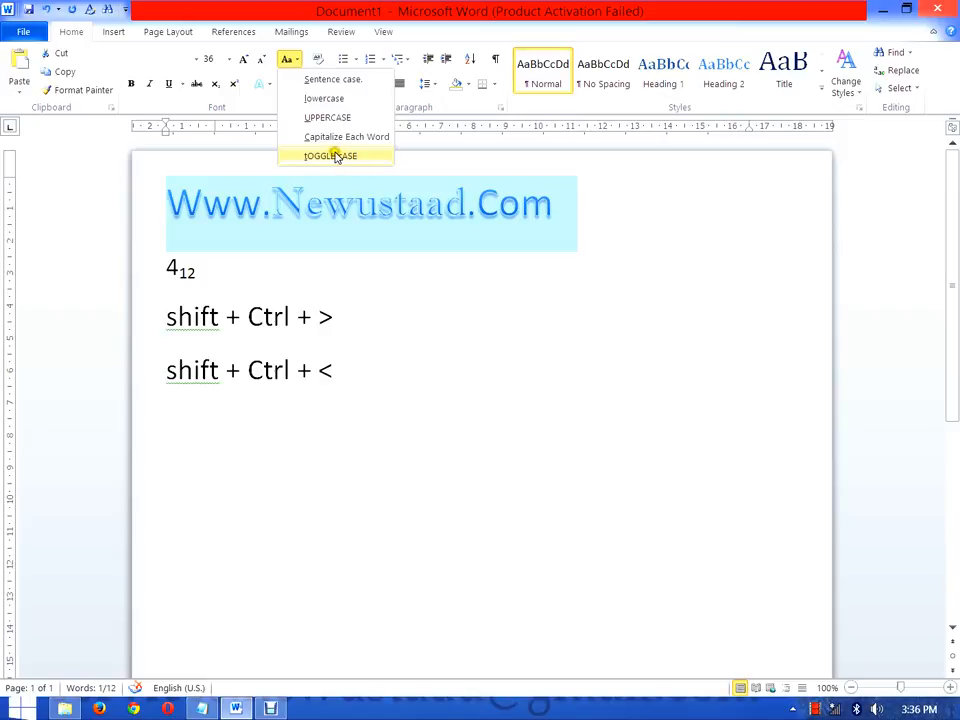
{"action": "left_click", "coordinate": [195, 204]}
{"action": "left_click", "coordinate": [195, 206]}
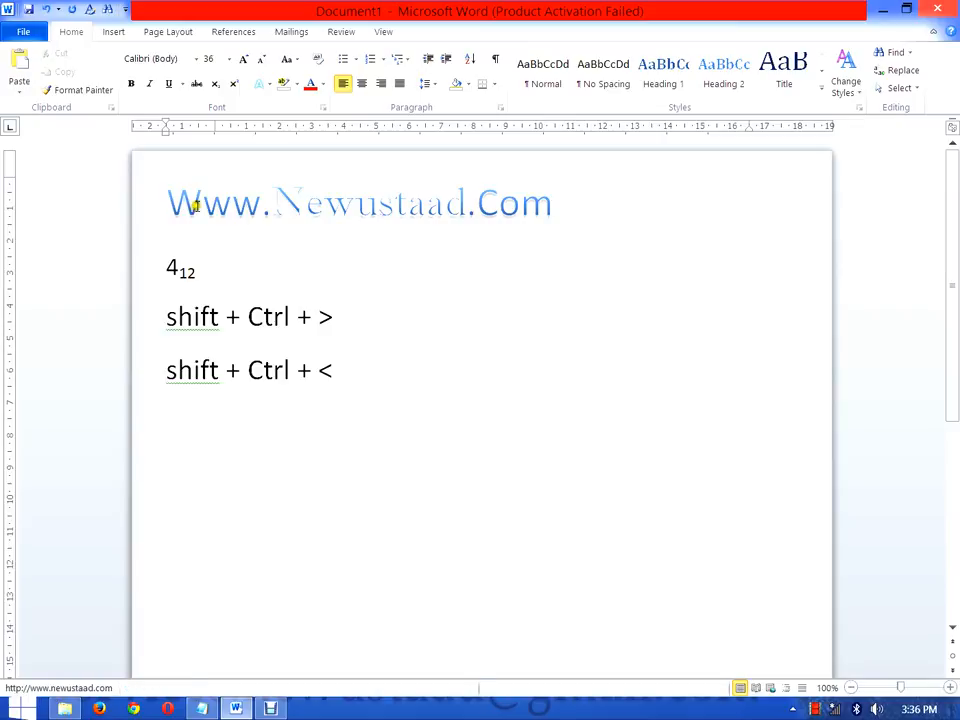
{"action": "left_click_drag", "start_coordinate": [194, 206], "coordinate": [186, 213]}
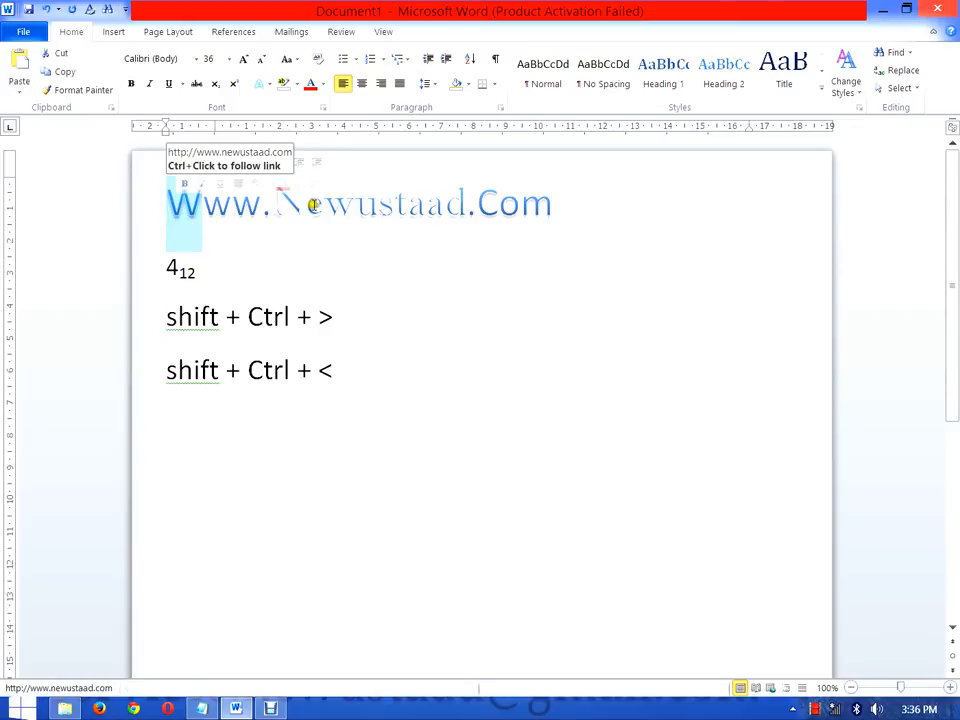
{"action": "left_click_drag", "start_coordinate": [303, 206], "coordinate": [280, 205]}
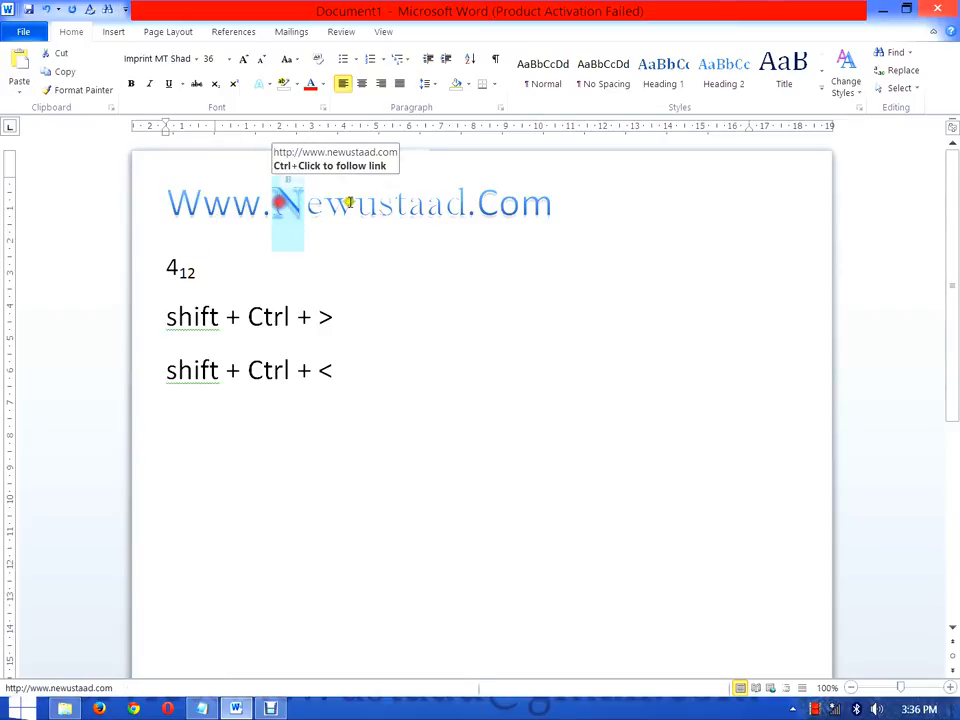
{"action": "left_click_drag", "start_coordinate": [497, 207], "coordinate": [484, 205]}
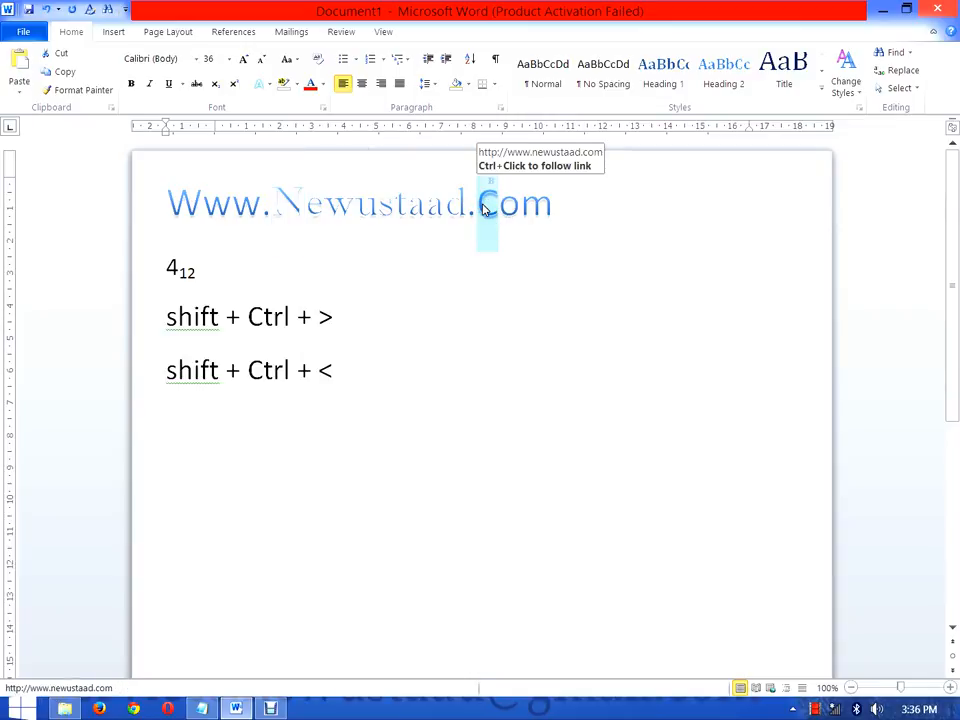
Step: Apply tOGGLE cASE to the whole web address and deselect it
{"action": "left_click_drag", "start_coordinate": [566, 207], "coordinate": [172, 196]}
{"action": "left_click", "coordinate": [287, 59]}
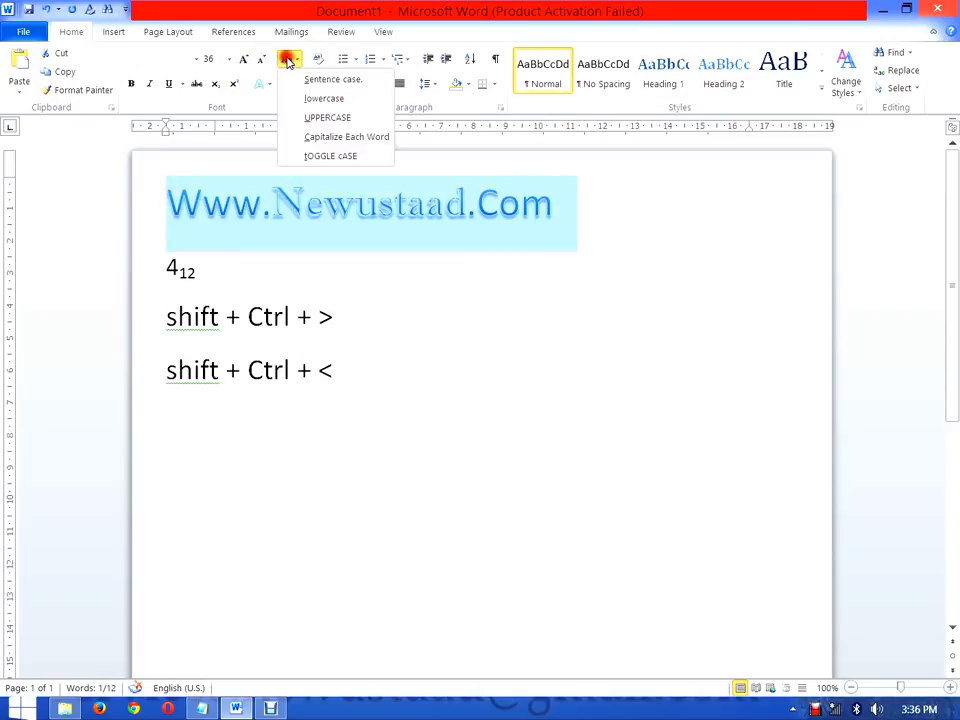
{"action": "left_click", "coordinate": [331, 156]}
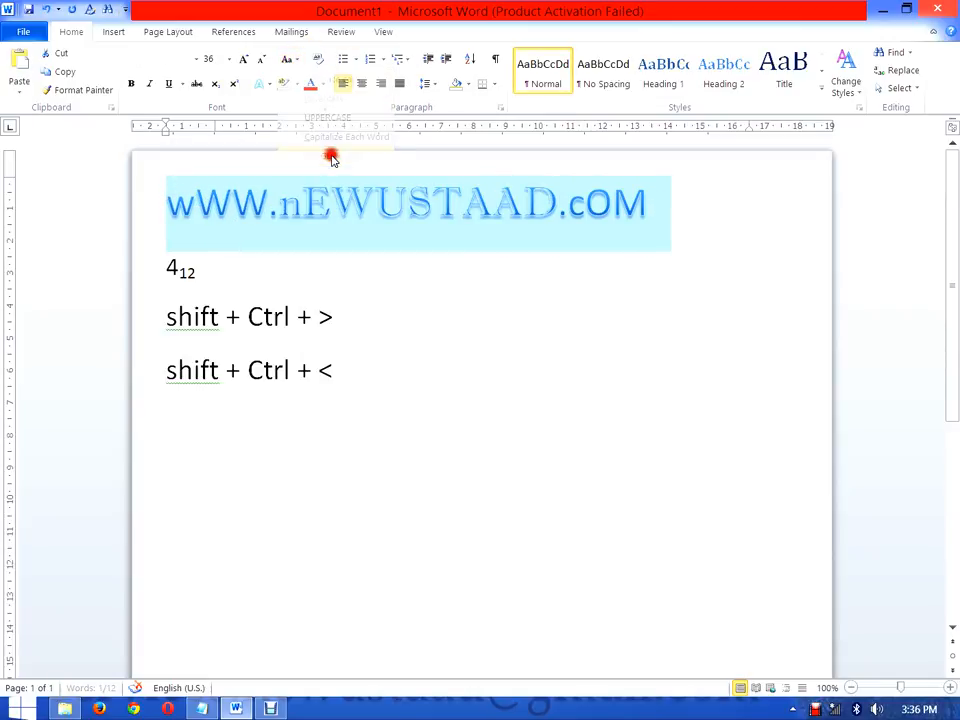
{"action": "left_click", "coordinate": [563, 285]}
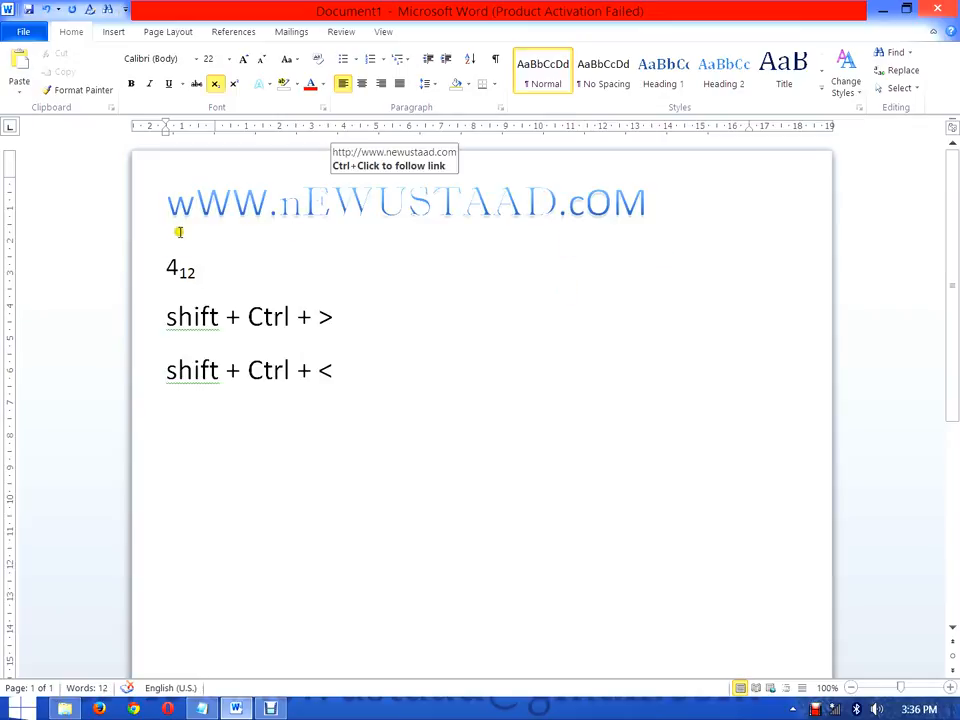
Step: Examine the lowercase initials of the web address by highlighting w, n and c one after another
{"action": "left_click_drag", "start_coordinate": [170, 203], "coordinate": [188, 212]}
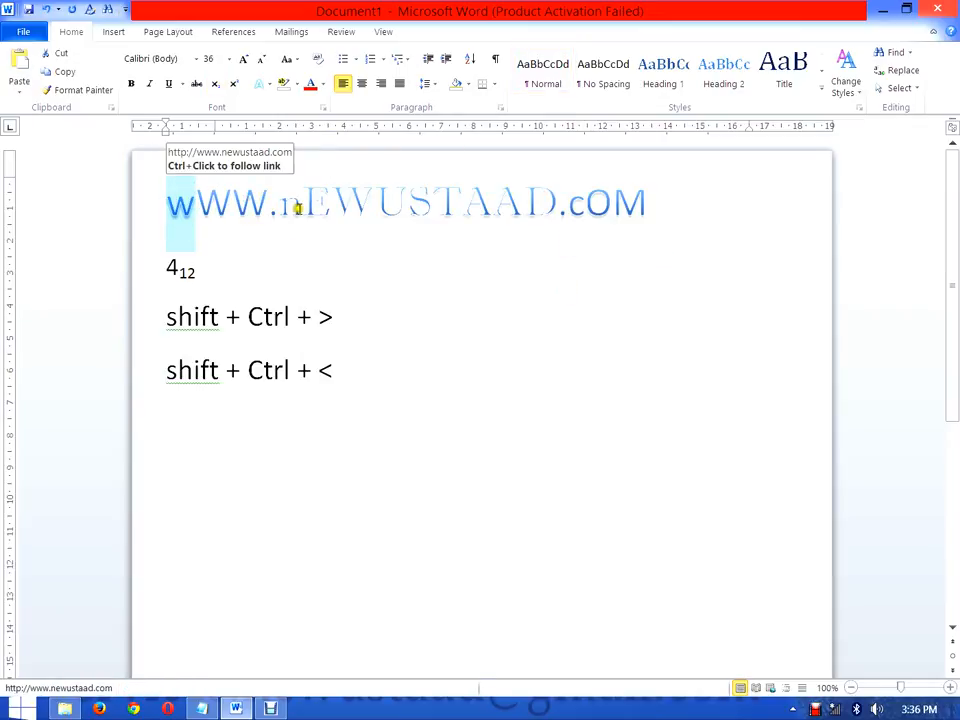
{"action": "left_click_drag", "start_coordinate": [280, 204], "coordinate": [292, 216]}
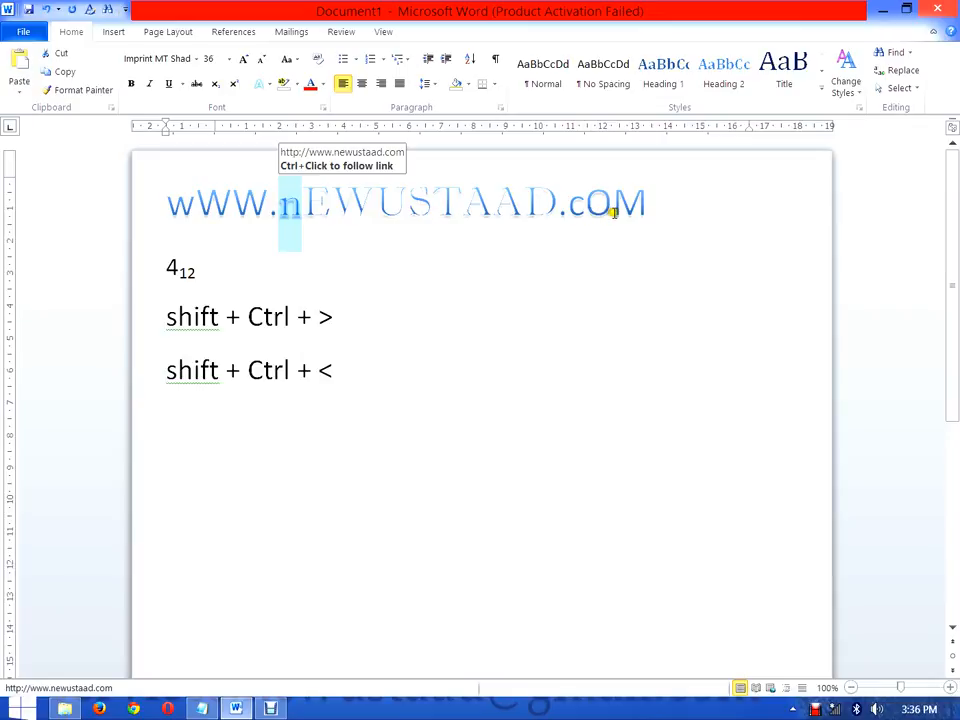
{"action": "left_click_drag", "start_coordinate": [570, 206], "coordinate": [584, 220]}
{"action": "key", "text": "ctrl+shift+comma"}
{"action": "left_click", "coordinate": [303, 228]}
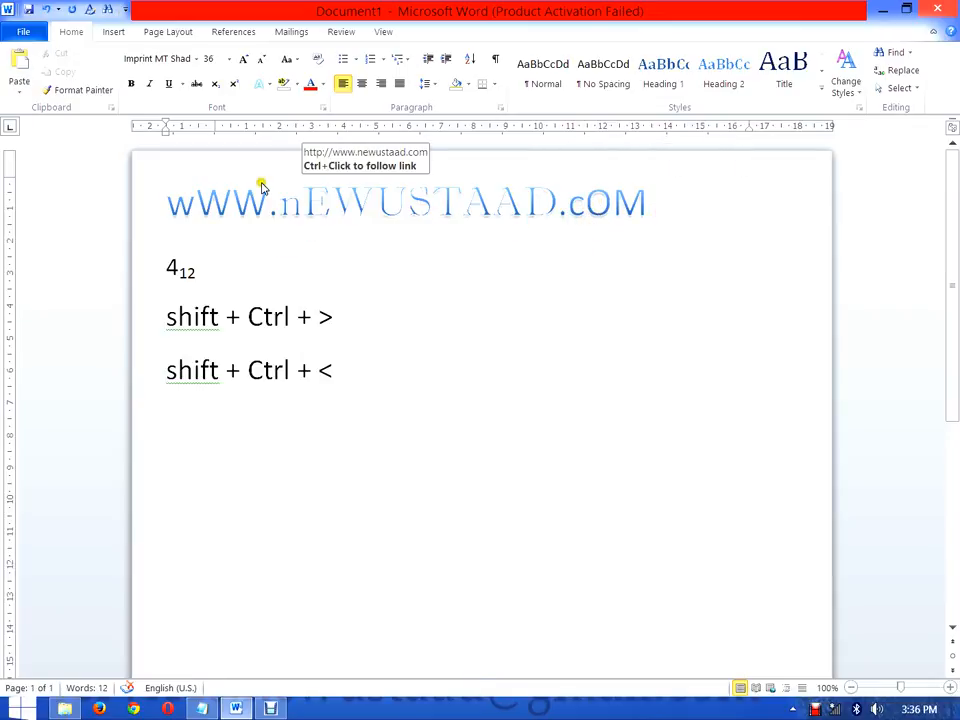
Step: Add "Font" after "Home.... >>>" in the Notepad file of Word 2010 and return to the Word document
{"action": "left_click", "coordinate": [206, 709]}
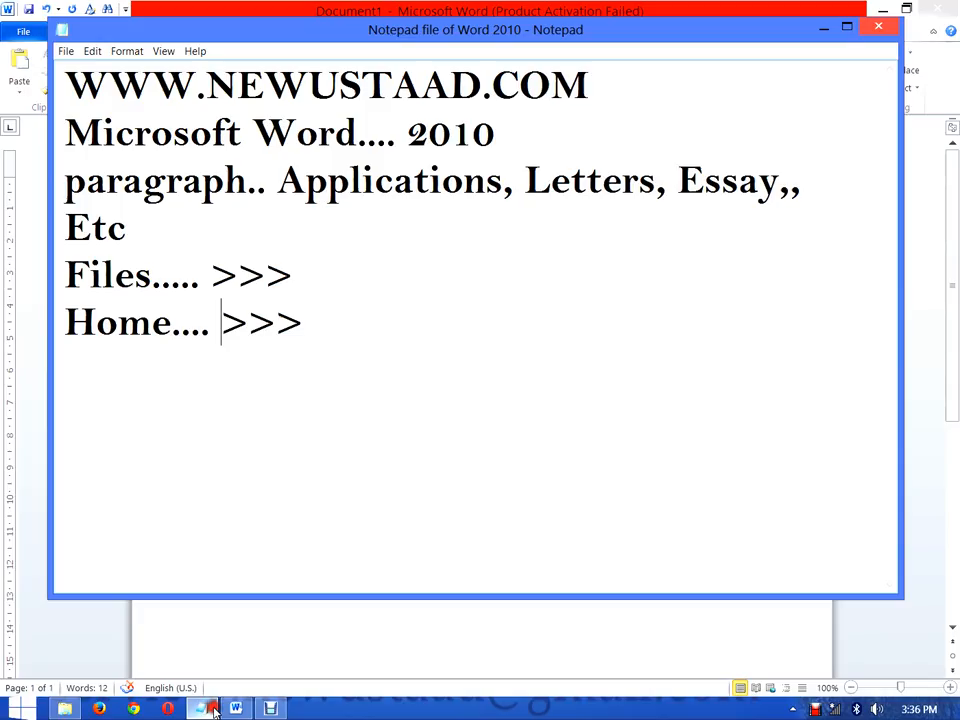
{"action": "left_click", "coordinate": [333, 330]}
{"action": "type", "text": "For"}
{"action": "key", "text": "BackSpace"}
{"action": "key", "text": "BackSpace"}
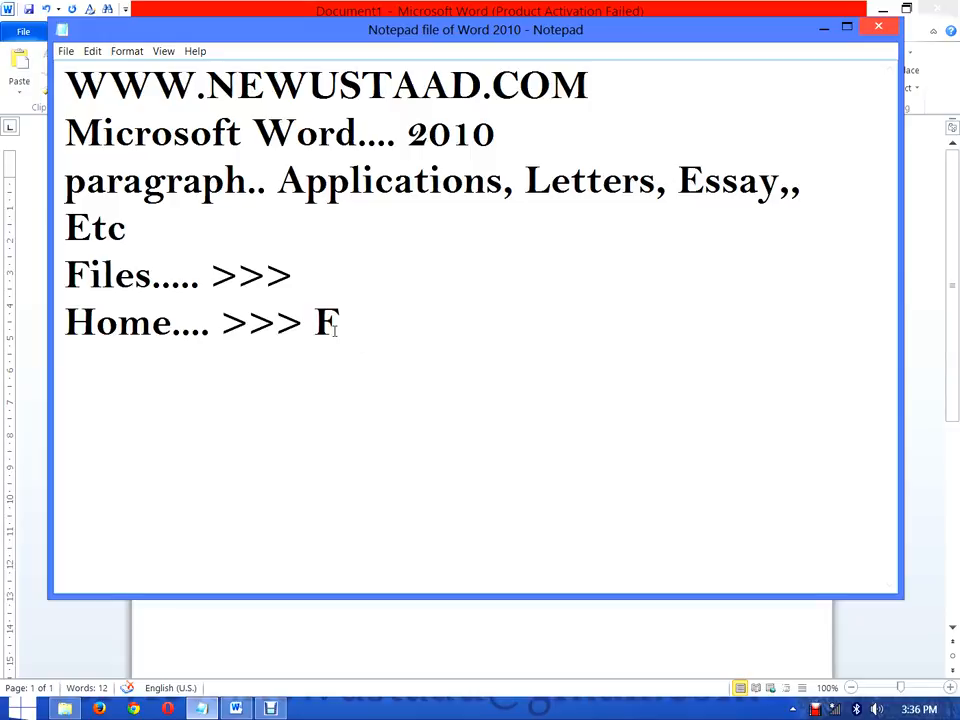
{"action": "type", "text": "ont"}
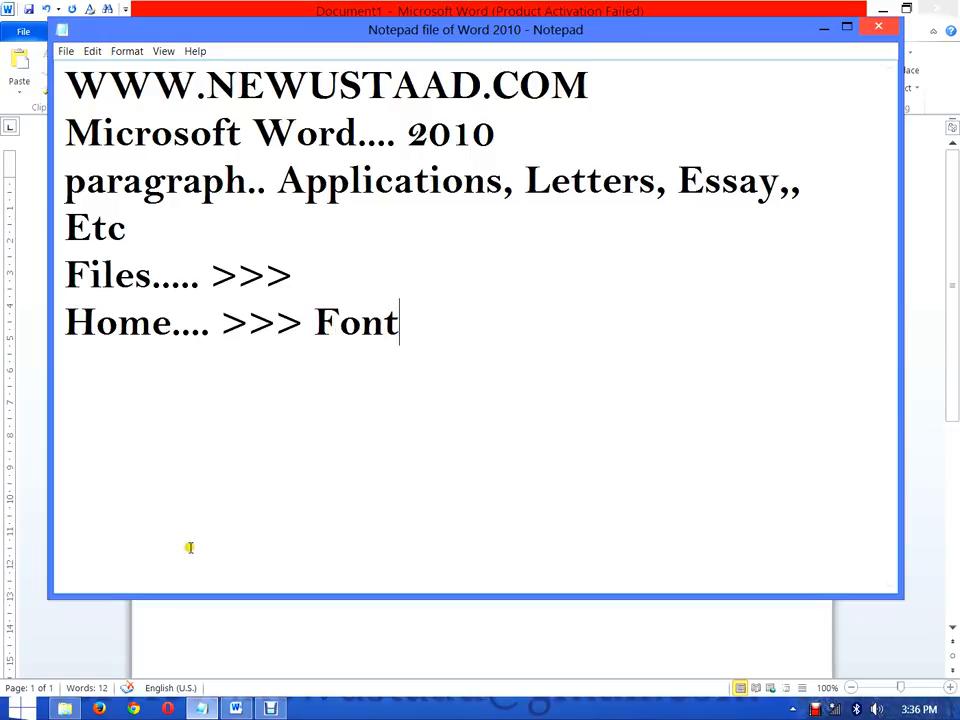
{"action": "key", "text": "alt+Tab"}
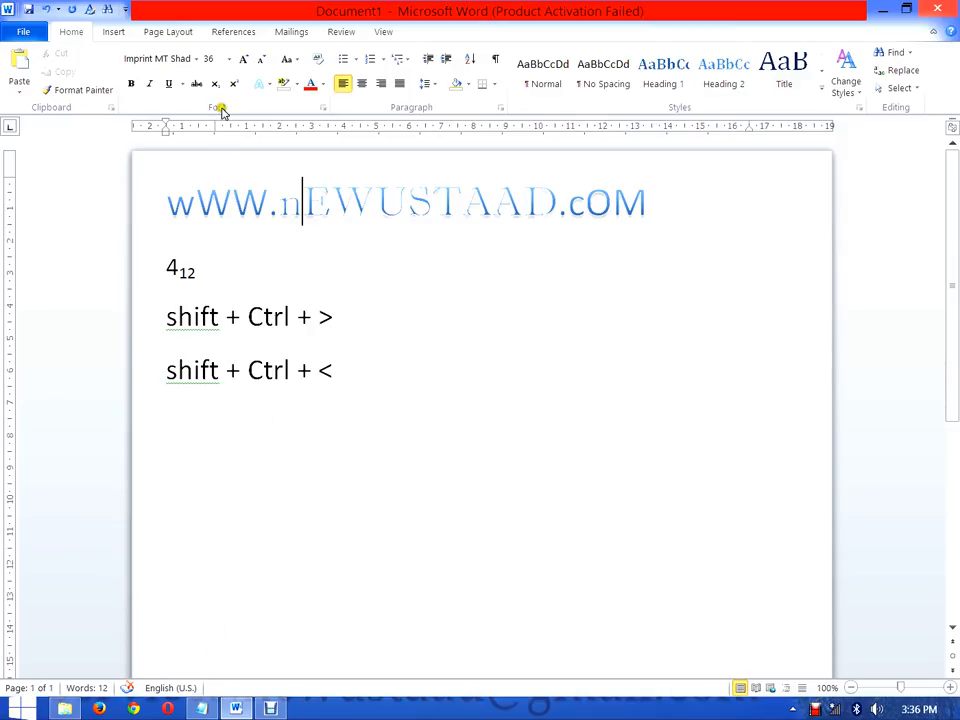
{"action": "left_click", "coordinate": [205, 708]}
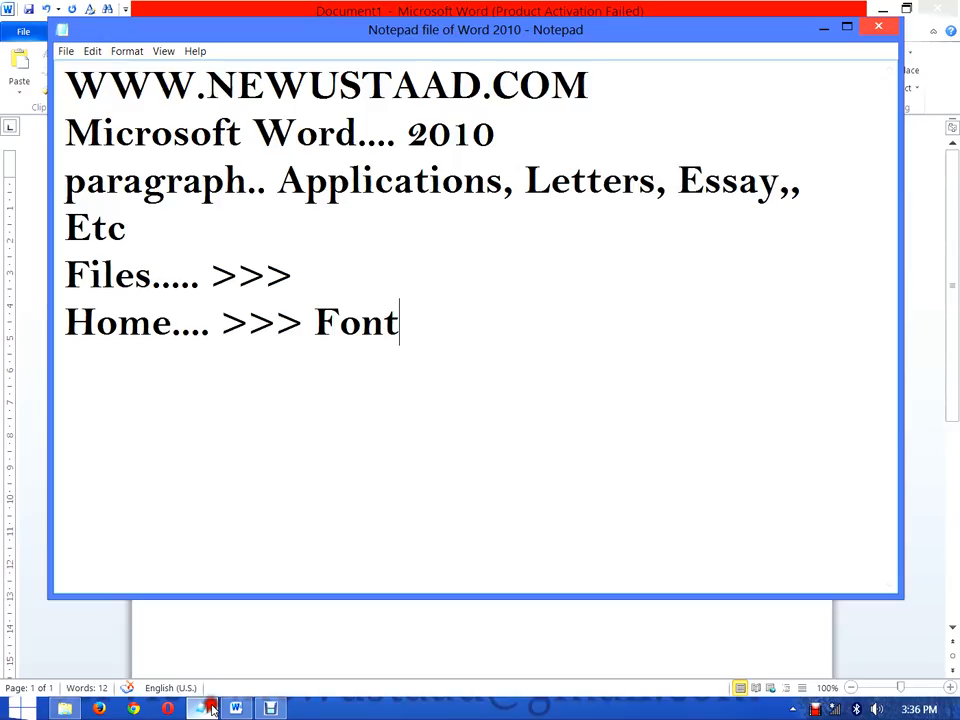
{"action": "left_click", "coordinate": [431, 449]}
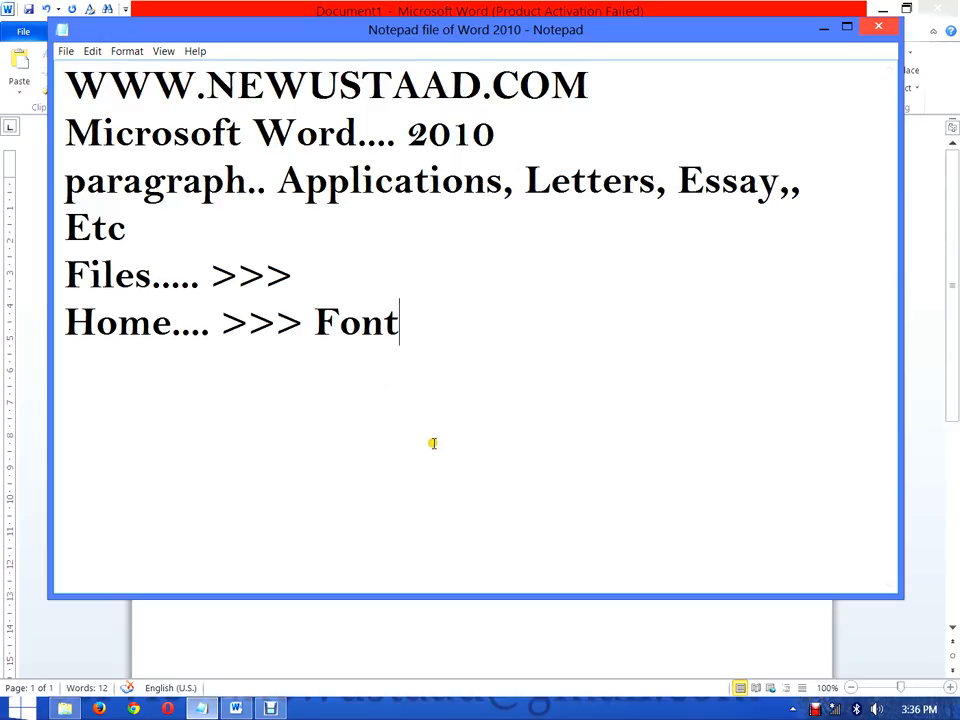
{"action": "left_click", "coordinate": [386, 671]}
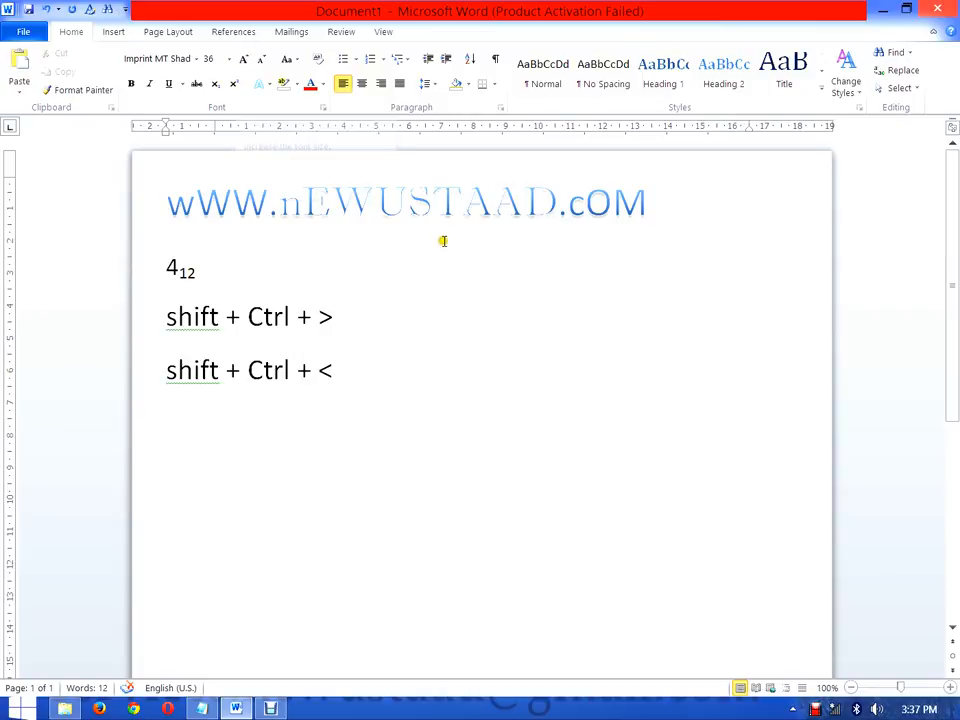
Step: Resize the letters EWUSTAAD in the web address to 26 pt and change their font to Algerian
{"action": "left_click", "coordinate": [557, 212]}
{"action": "left_click_drag", "start_coordinate": [557, 213], "coordinate": [290, 206]}
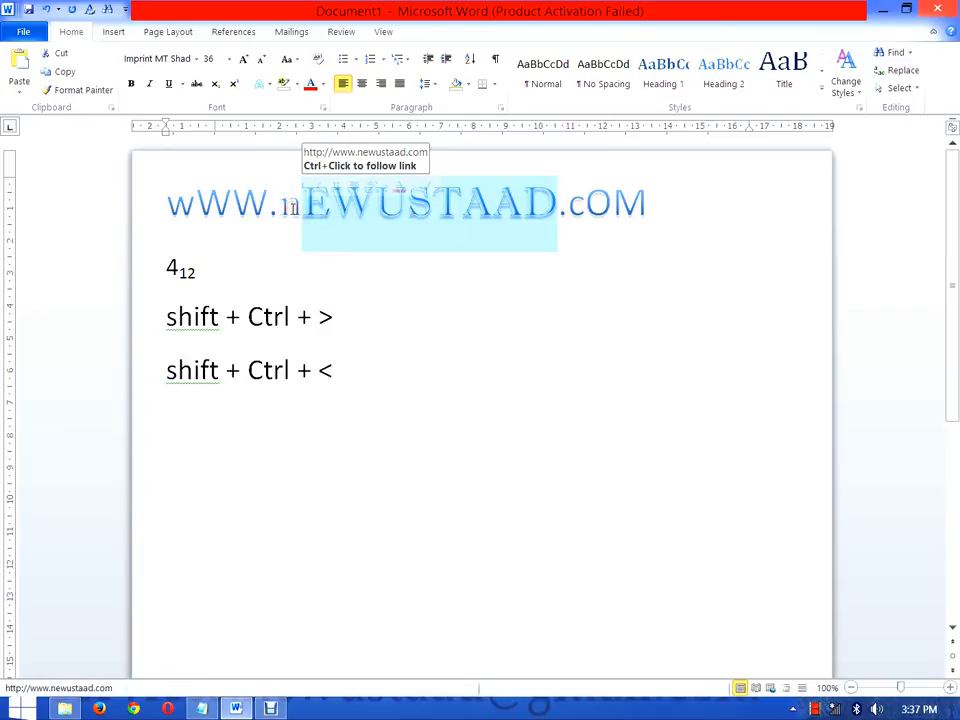
{"action": "left_click", "coordinate": [246, 60]}
{"action": "left_click", "coordinate": [248, 61]}
{"action": "left_click", "coordinate": [246, 60]}
{"action": "left_click", "coordinate": [262, 60]}
{"action": "left_click", "coordinate": [262, 60]}
{"action": "left_click", "coordinate": [262, 60]}
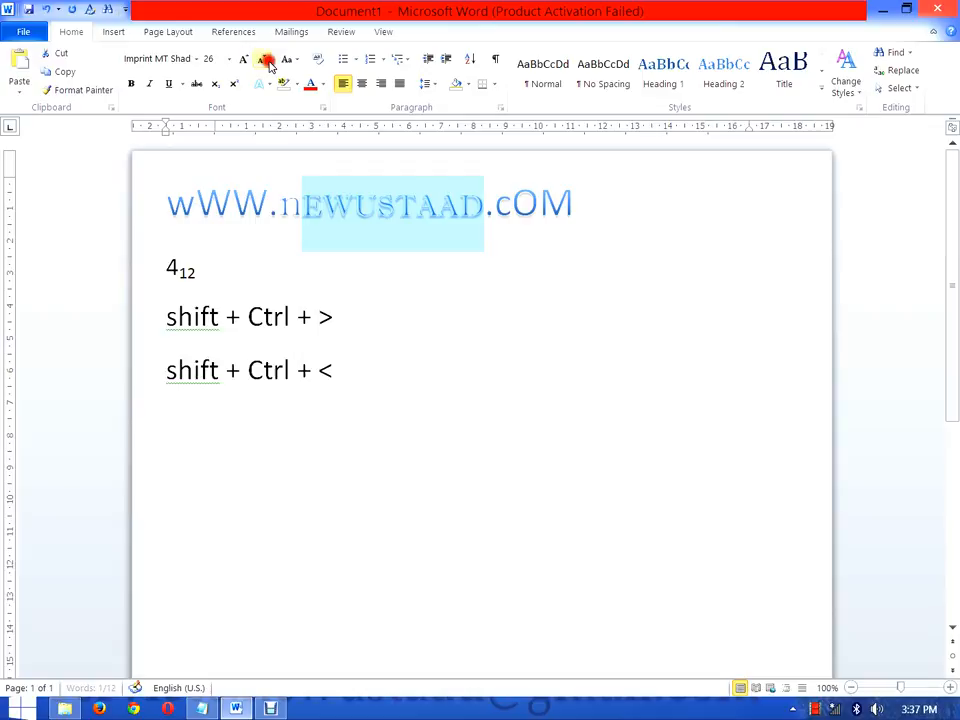
{"action": "left_click", "coordinate": [196, 59]}
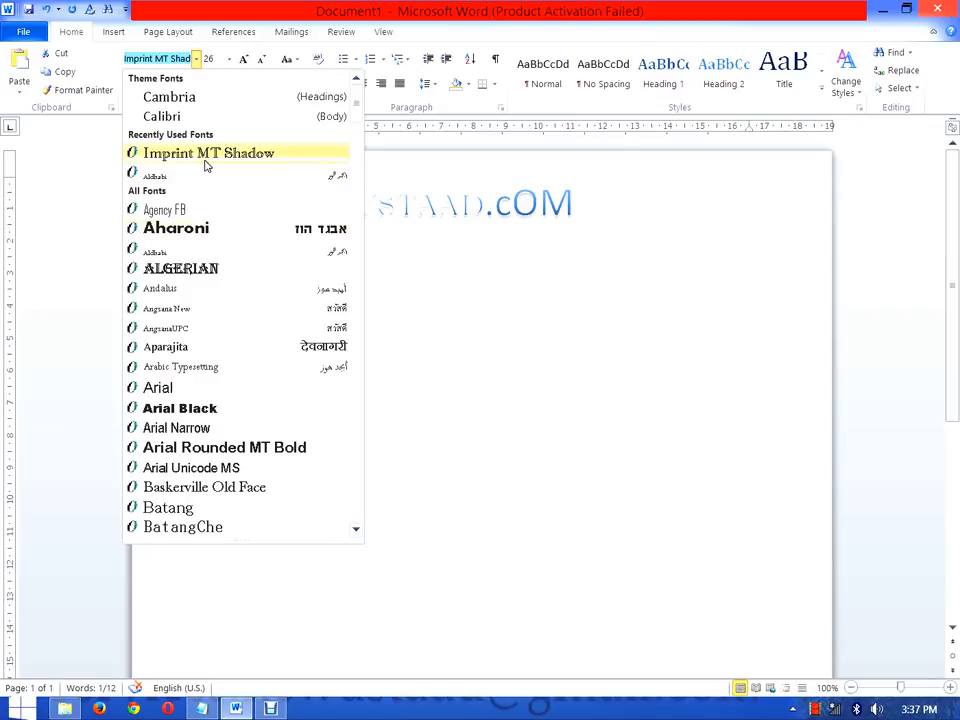
{"action": "left_click", "coordinate": [211, 268]}
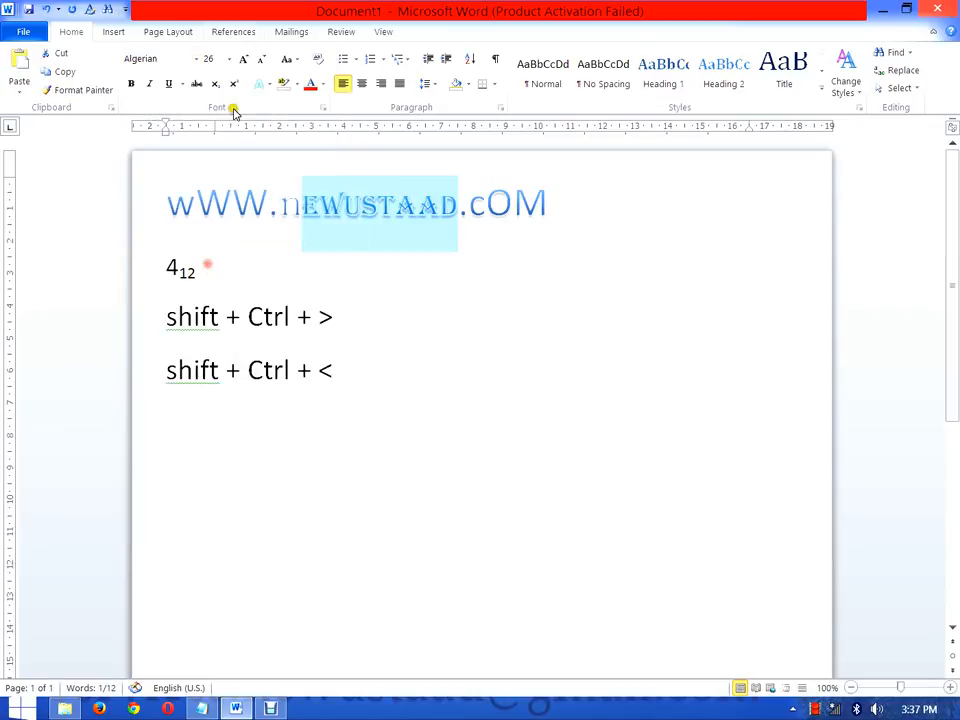
Step: Review the Change Case options for the whole web address, then close them without applying one
{"action": "left_click", "coordinate": [291, 61]}
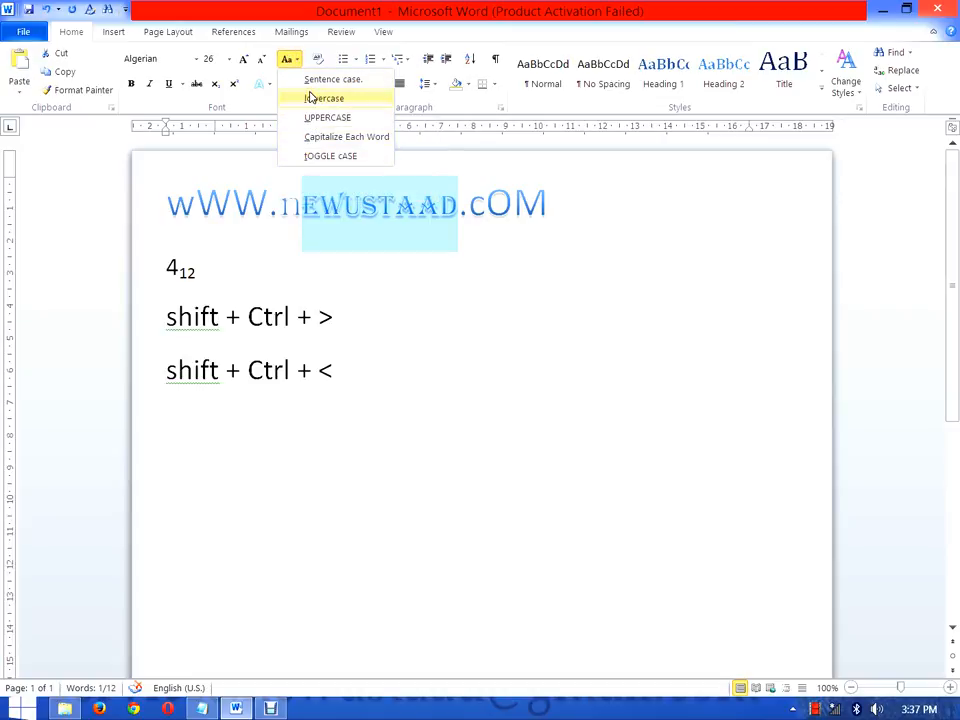
{"action": "left_click", "coordinate": [551, 225]}
{"action": "left_click_drag", "start_coordinate": [168, 218], "coordinate": [570, 189]}
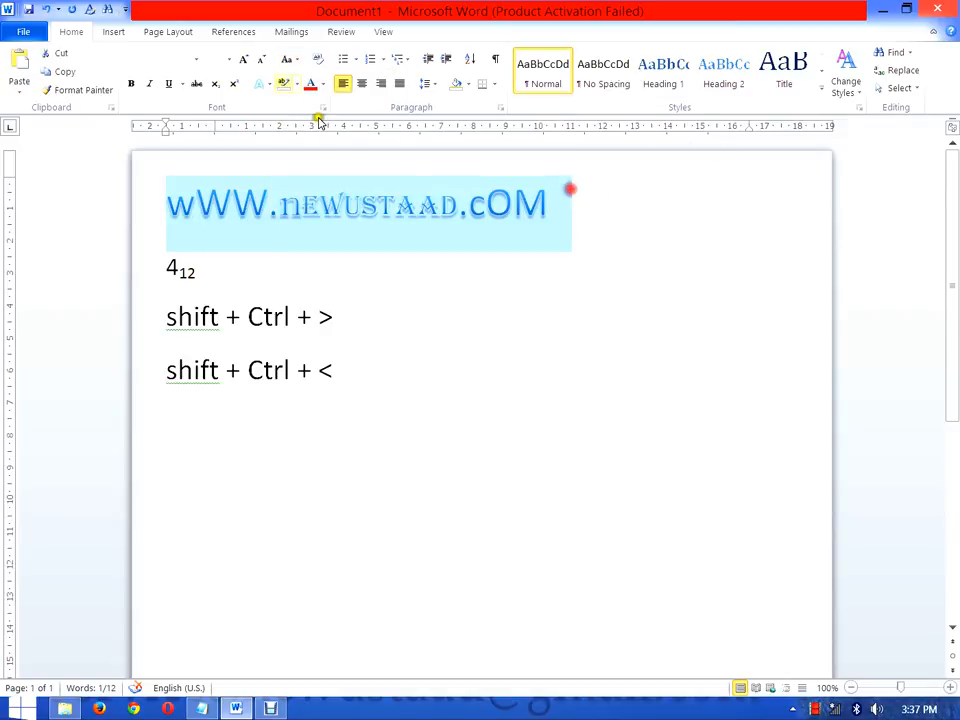
{"action": "left_click", "coordinate": [287, 59]}
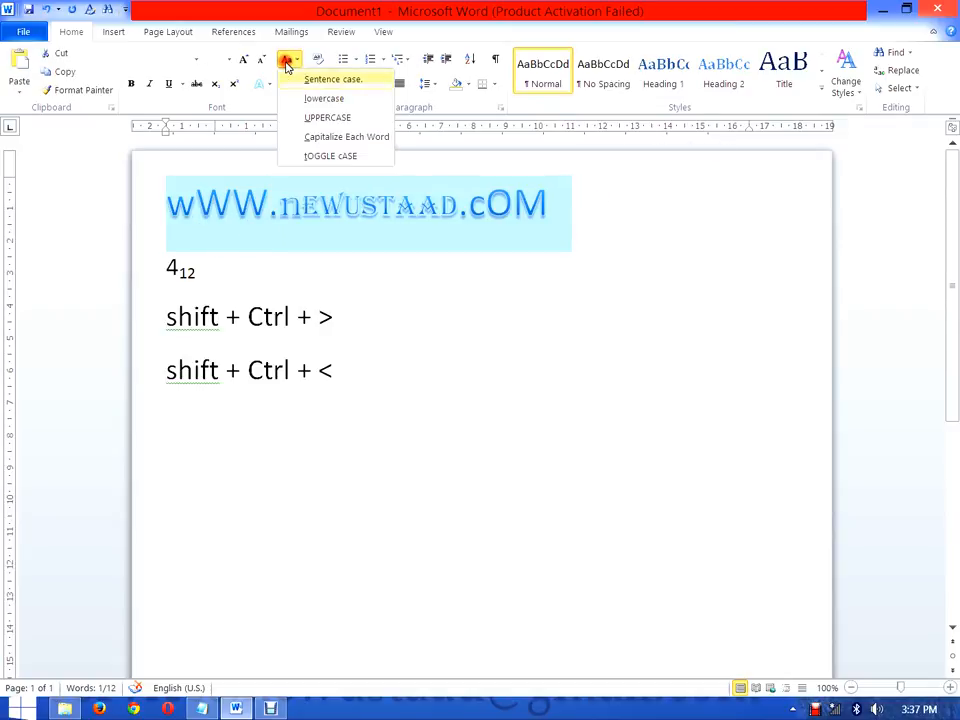
{"action": "left_click", "coordinate": [329, 100]}
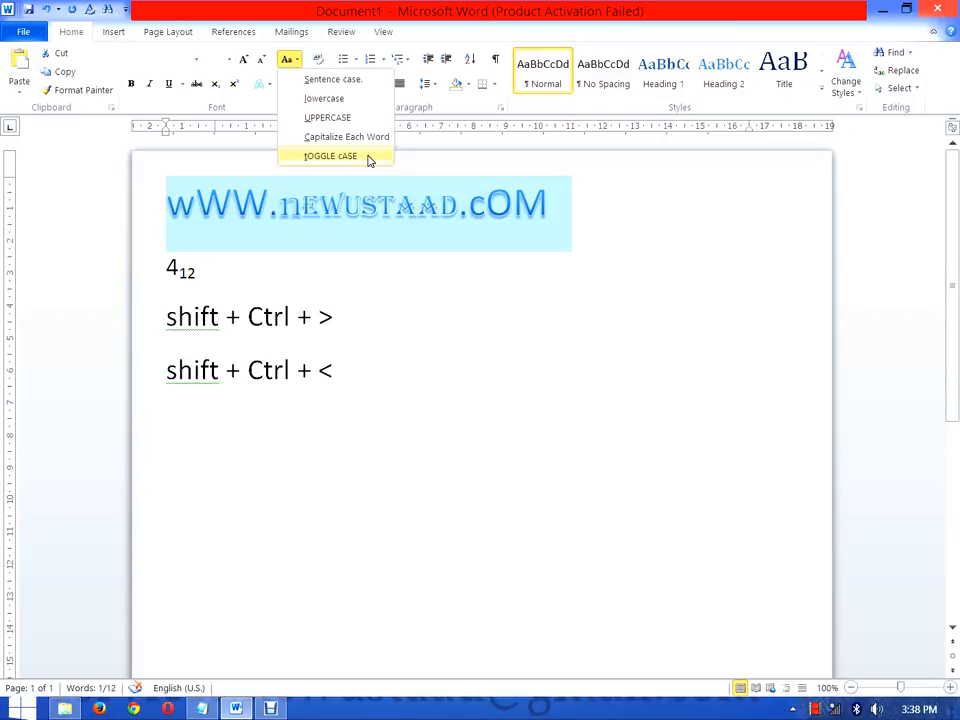
{"action": "left_click", "coordinate": [469, 346]}
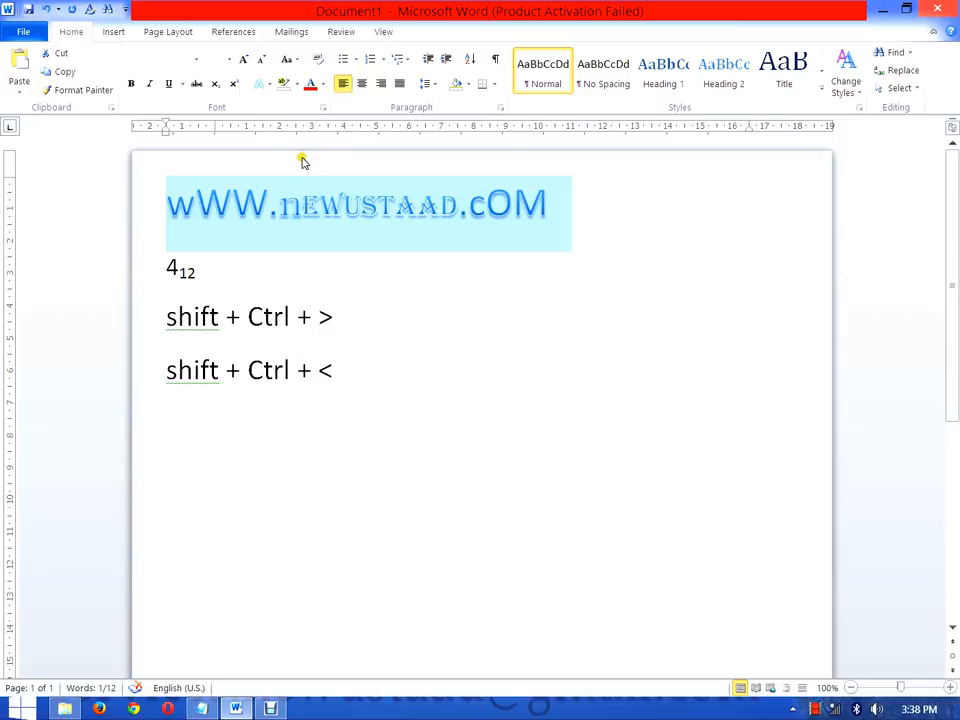
Step: Minimize Word and return to the Notepad notes, with the cursor after "Font" on the Home line
{"action": "mouse_move", "coordinate": [267, 711]}
{"action": "left_click", "coordinate": [883, 8]}
{"action": "left_click", "coordinate": [477, 241]}
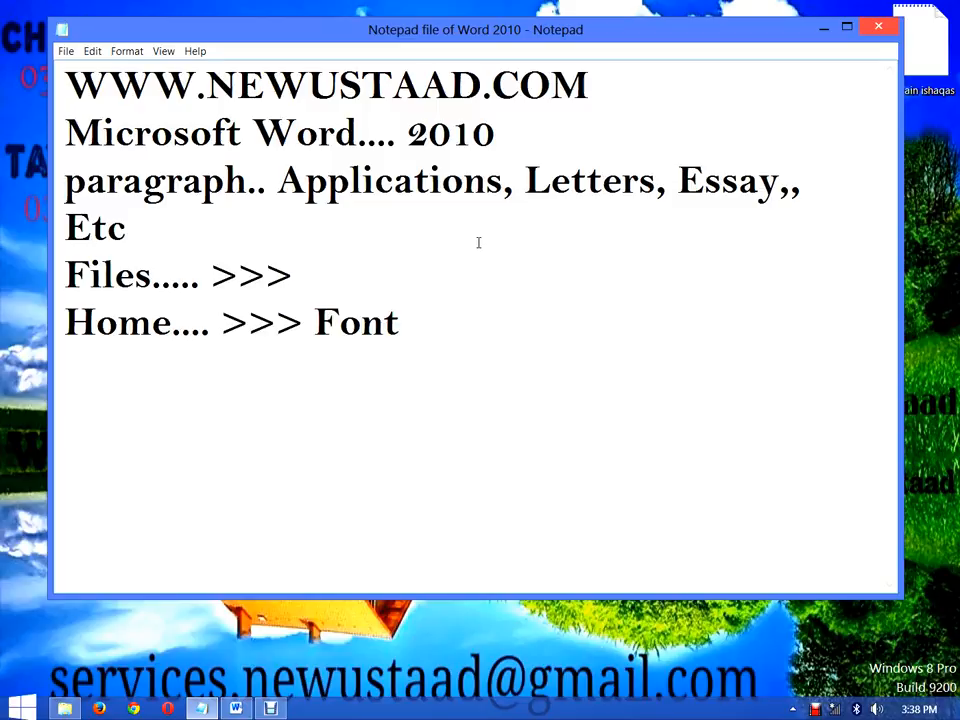
{"action": "left_click_drag", "start_coordinate": [396, 316], "coordinate": [478, 240]}
{"action": "left_click", "coordinate": [429, 313]}
{"action": "left_click", "coordinate": [237, 707]}
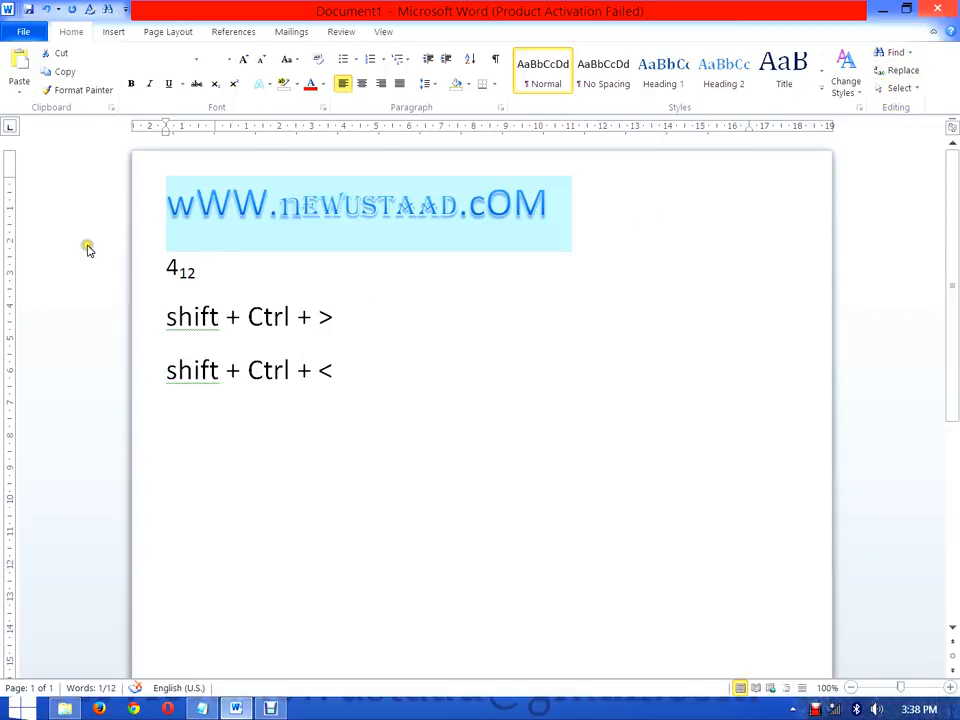
{"action": "left_click", "coordinate": [881, 9]}
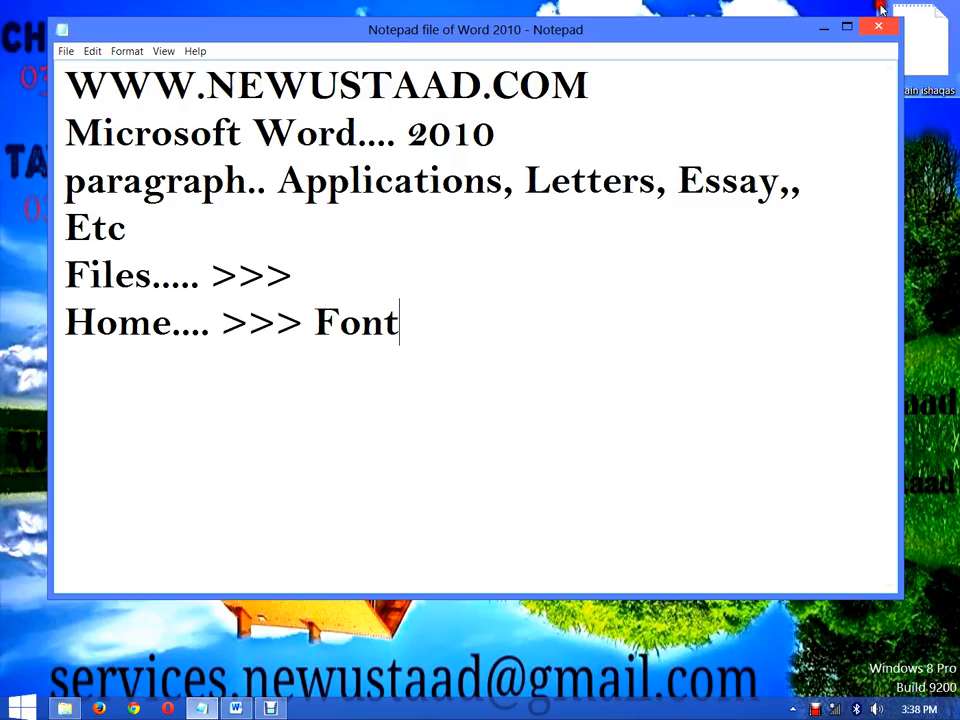